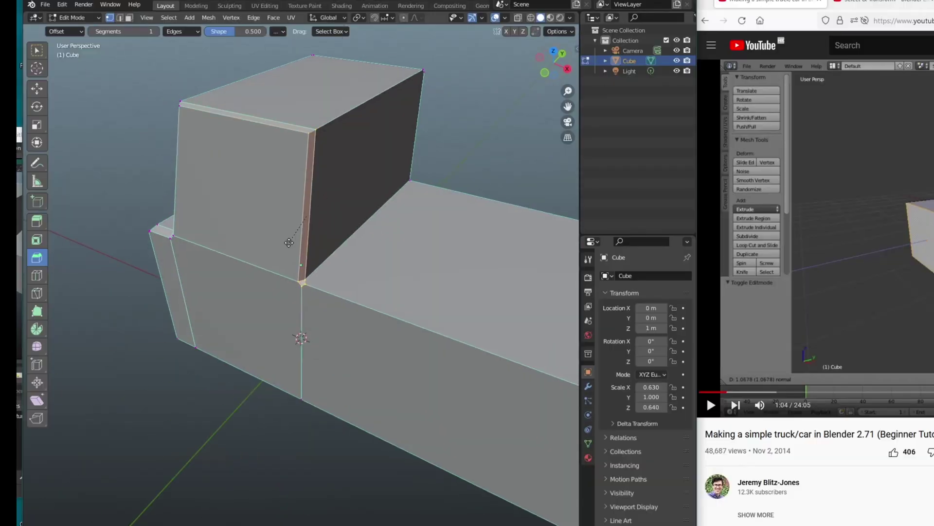
- Inspect the cab from several angles, snap to the back orthographic view and select the truck body Cube
{"action": "middle_click_drag", "start_coordinate": [289, 243], "coordinate": [121, 134]}
{"action": "middle_click_drag", "start_coordinate": [364, 281], "coordinate": [446, 104]}
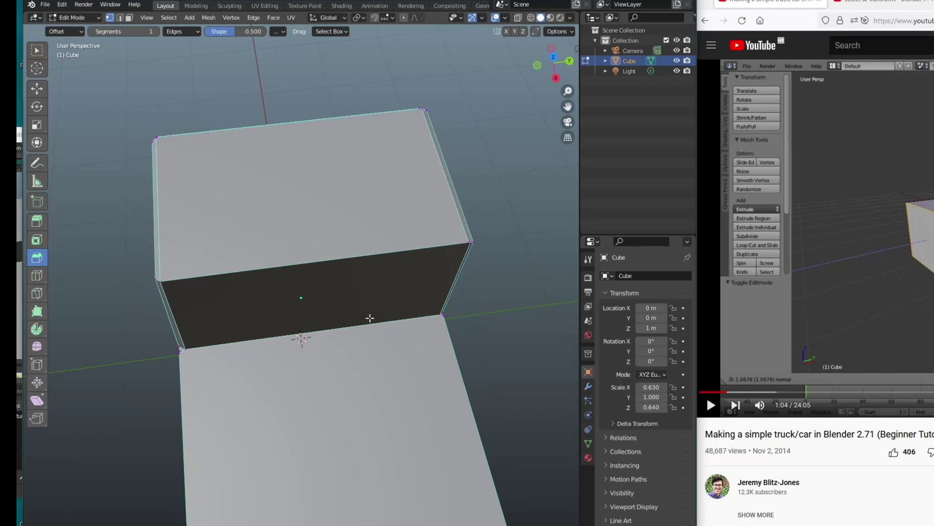
{"action": "left_click", "coordinate": [555, 77]}
{"action": "middle_click_drag", "start_coordinate": [333, 167], "coordinate": [302, 337]}
{"action": "scroll", "coordinate": [300, 338], "scroll_direction": "up", "scroll_amount": 4}
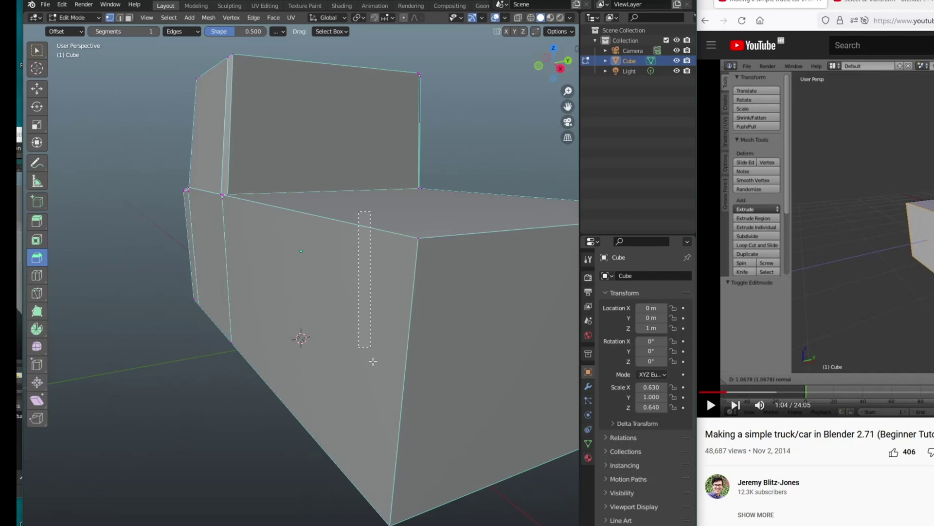
{"action": "middle_click_drag", "start_coordinate": [409, 428], "coordinate": [209, 517]}
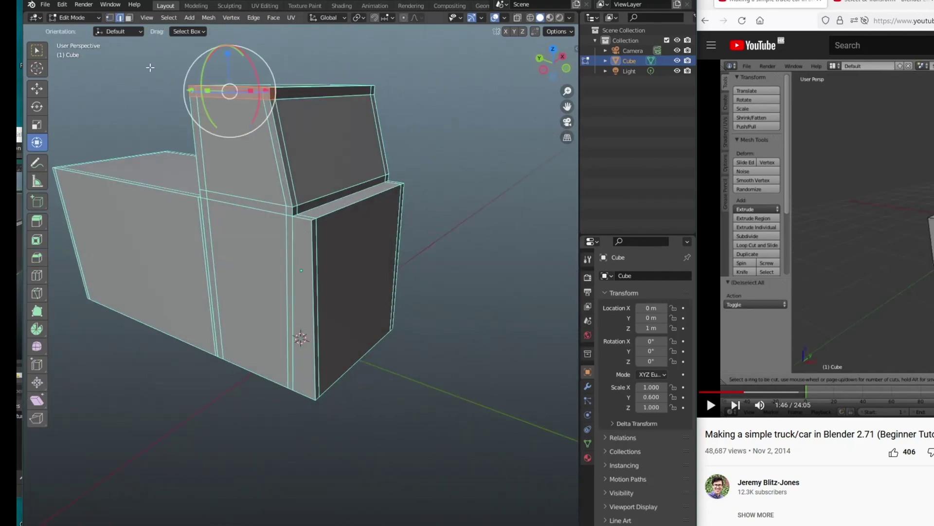
{"action": "mouse_move", "coordinate": [150, 67]}
{"action": "middle_mouse_down"}
{"action": "mouse_move", "coordinate": [335, 91]}
{"action": "mouse_move", "coordinate": [343, 102]}
{"action": "middle_mouse_up"}
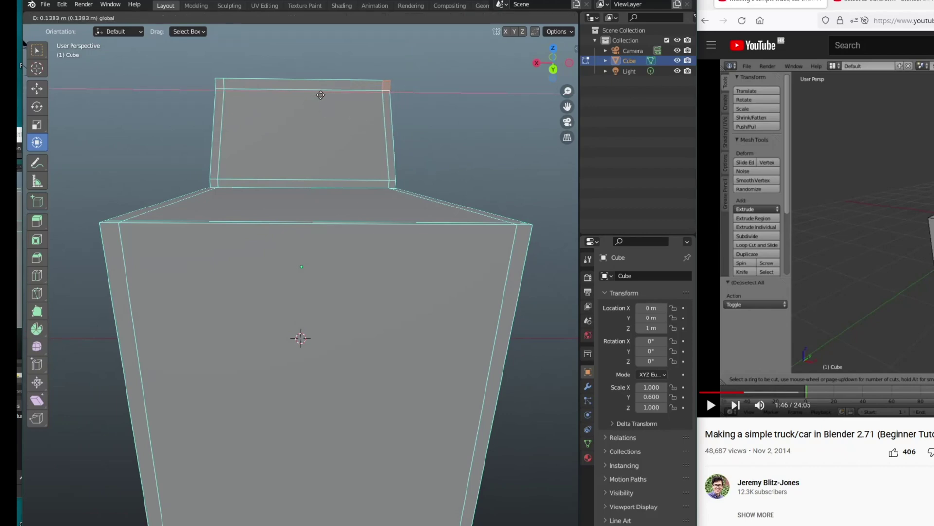
{"action": "key", "text": "ctrl+KP_1"}
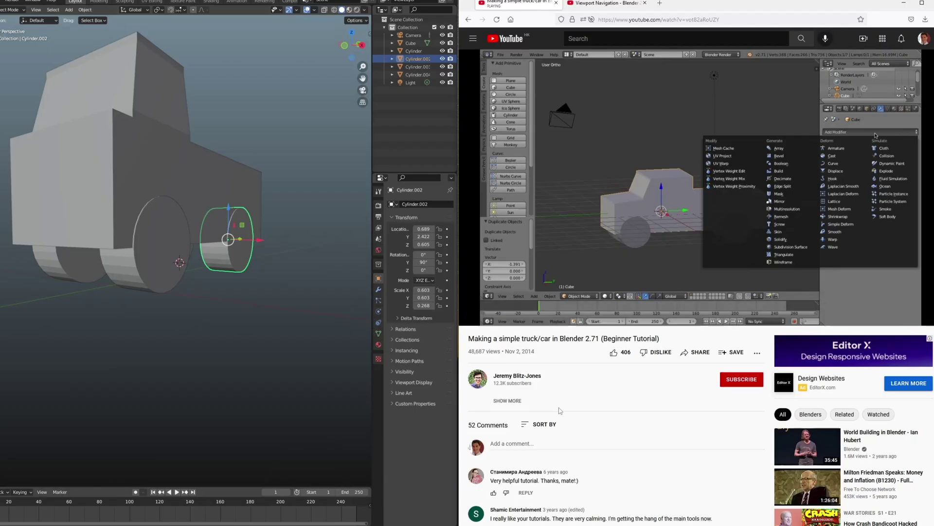
{"action": "left_click", "coordinate": [412, 42]}
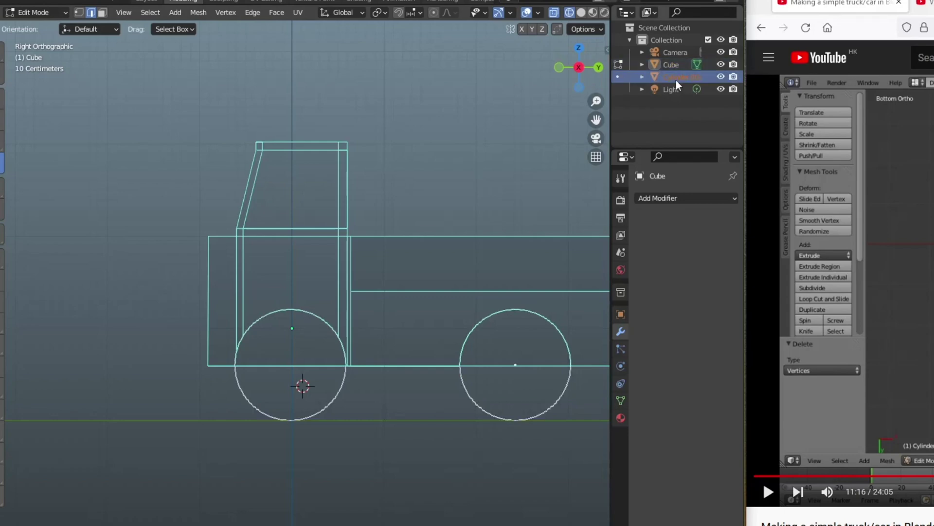
- From the top view, select the wheel cylinders under the body with circle and box selection
{"action": "left_click", "coordinate": [582, 53]}
{"action": "key", "text": "x"}
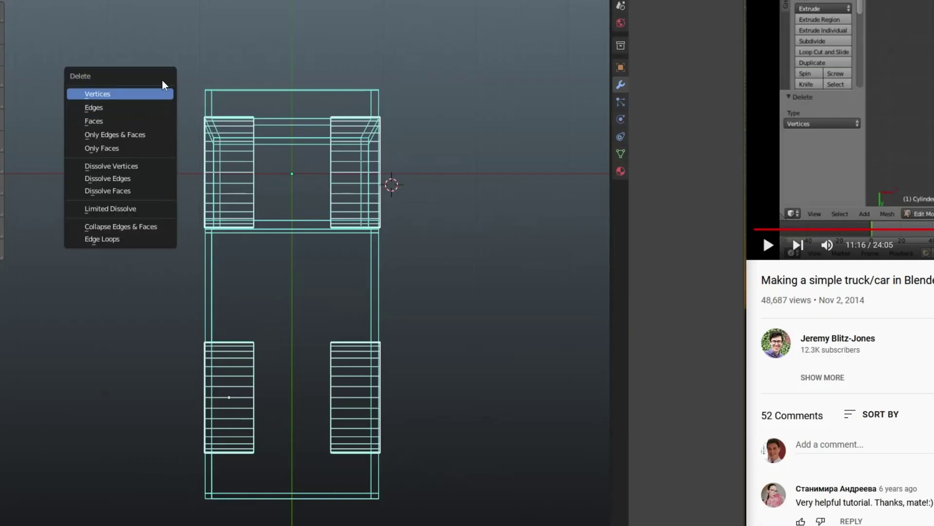
{"action": "key", "text": "Escape"}
{"action": "key", "text": "c"}
{"action": "key", "text": "Escape"}
{"action": "key", "text": "b"}
{"action": "left_click_drag", "start_coordinate": [257, 317], "coordinate": [192, 455]}
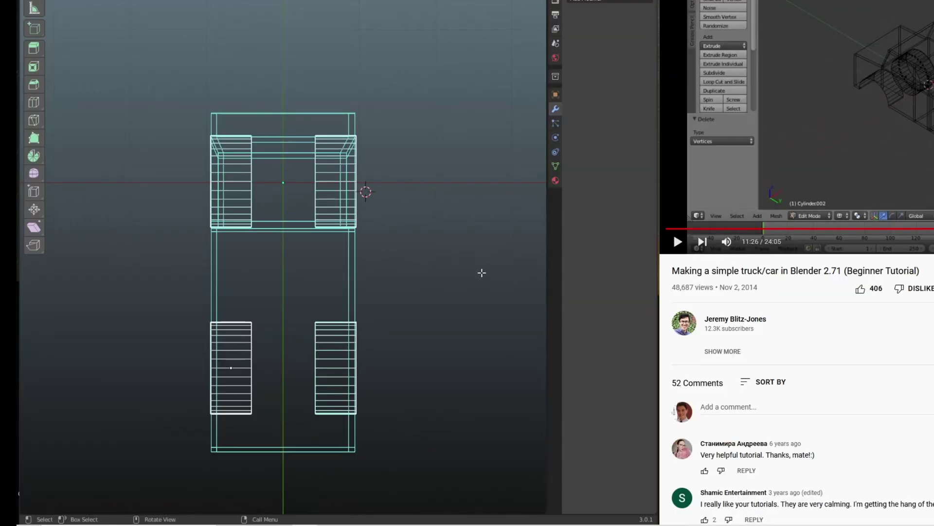
{"action": "key", "text": "c"}
{"action": "key", "text": "Escape"}
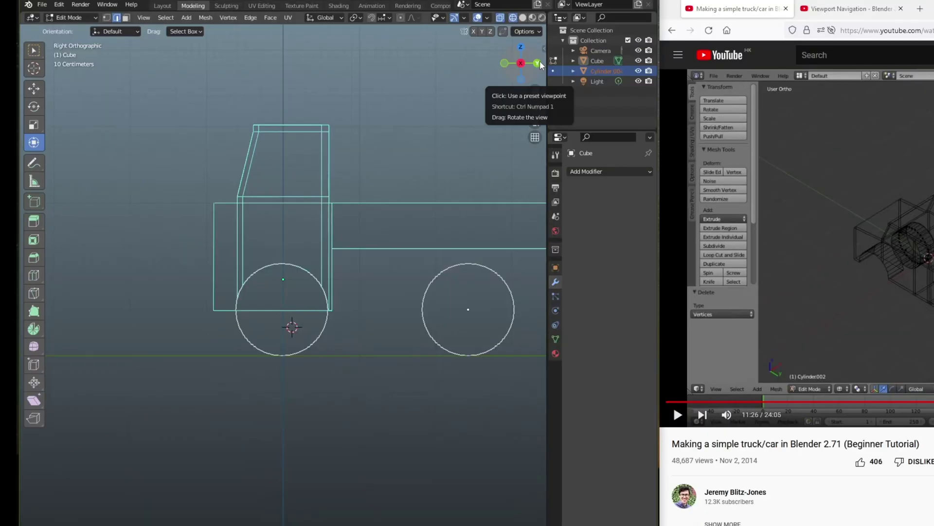
- Delete the wheel cylinders, leaving the Boolean arch cutouts, and exit Edit Mode on the body
{"action": "left_click_drag", "start_coordinate": [523, 64], "coordinate": [528, 60]}
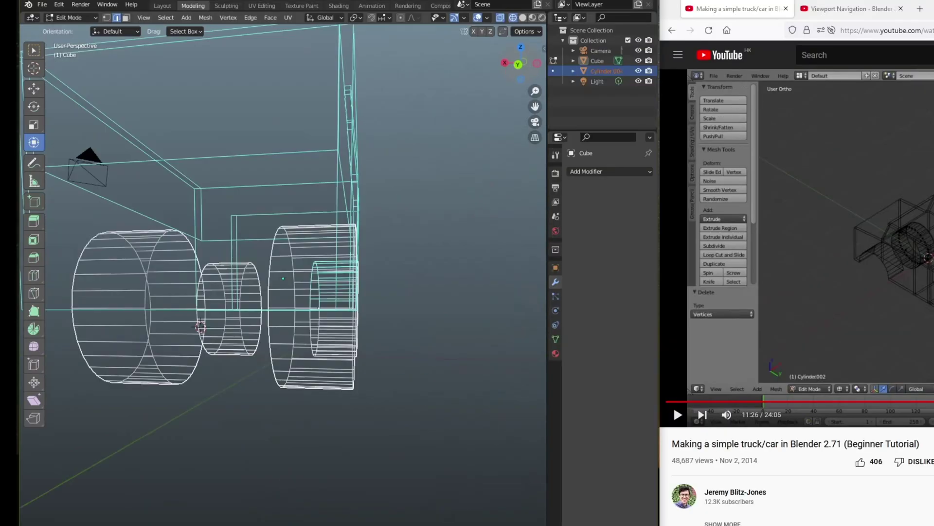
{"action": "key", "text": "ctrl+z"}
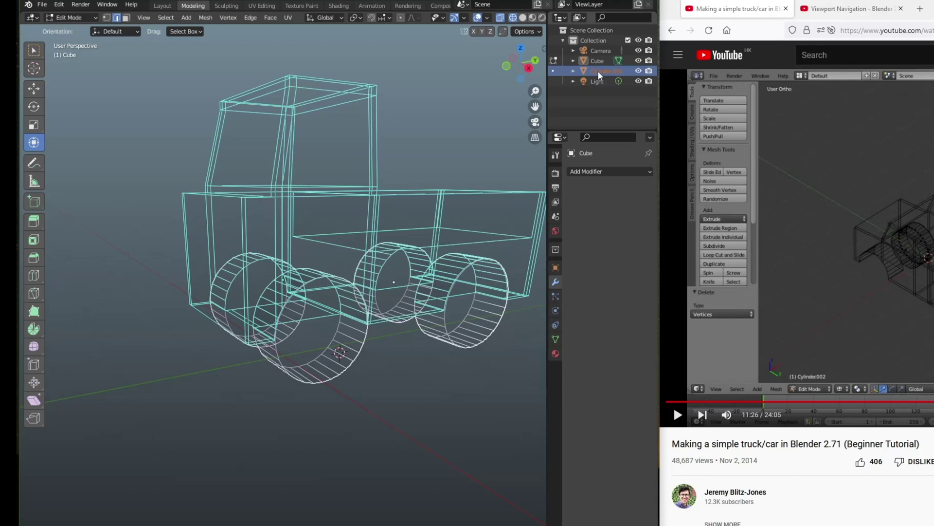
{"action": "key", "text": "x"}
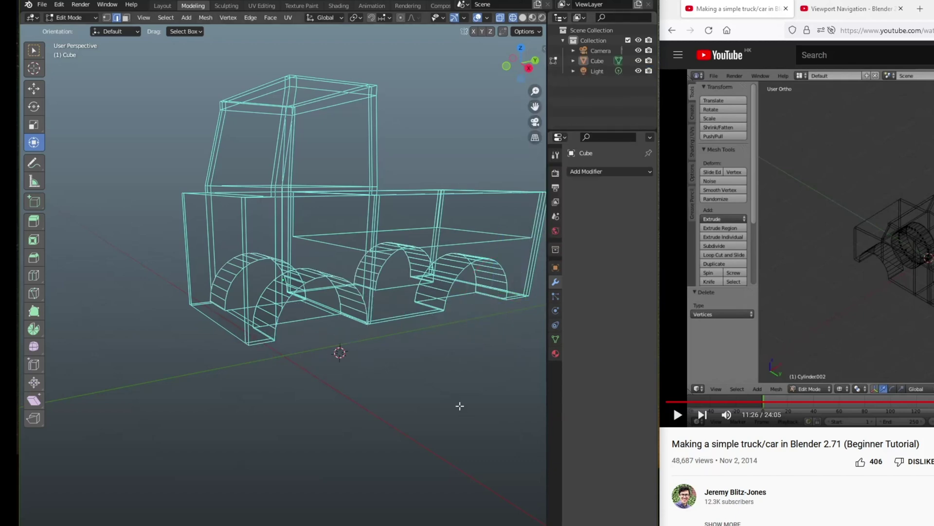
{"action": "key", "text": "Tab"}
{"action": "key", "text": "ctrl+minus"}
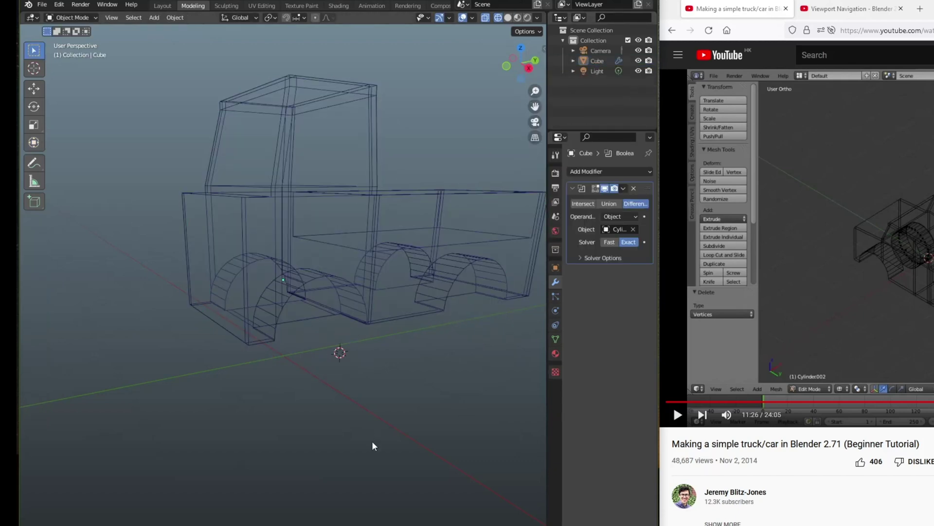
{"action": "mouse_move", "coordinate": [372, 446]}
{"action": "middle_mouse_down"}
{"action": "mouse_move", "coordinate": [356, 319]}
{"action": "mouse_move", "coordinate": [354, 334]}
{"action": "middle_mouse_up"}
- View the truck from underneath and add a new mesh cylinder
{"action": "key", "text": "ctrl+Page_Up"}
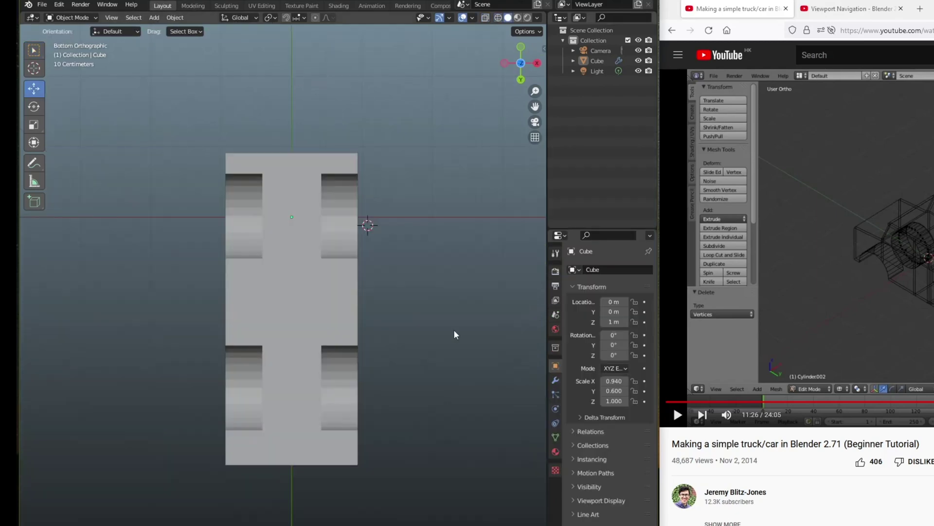
{"action": "middle_click_drag", "start_coordinate": [455, 335], "coordinate": [177, 317]}
{"action": "left_click", "coordinate": [153, 17]}
{"action": "mouse_move", "coordinate": [168, 29]}
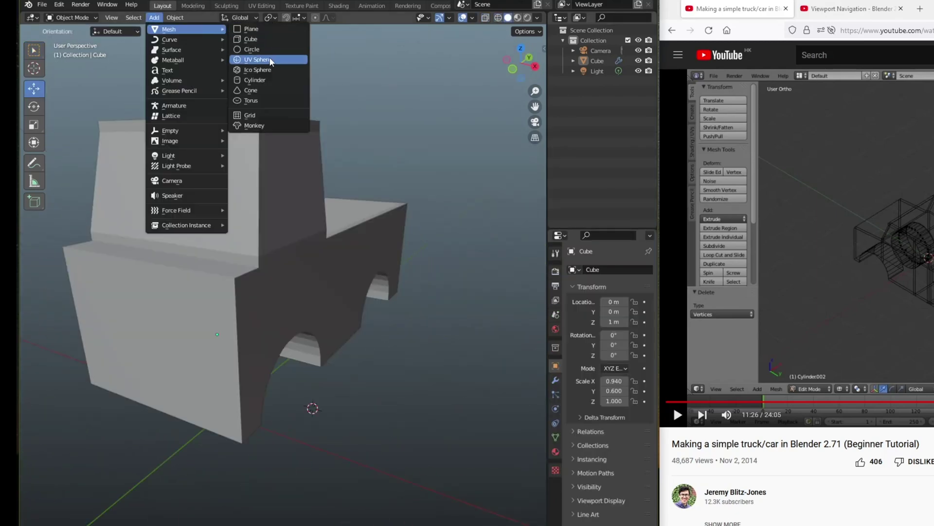
{"action": "left_click", "coordinate": [255, 80]}
- Rotate the cylinder 90° on Y, flatten it on Z and shrink it to wheel size
{"action": "key", "text": "r"}
{"action": "key", "text": "y"}
{"action": "key", "text": "9"}
{"action": "key", "text": "0"}
{"action": "key", "text": "Return"}
{"action": "key", "text": "s"}
{"action": "key", "text": "z"}
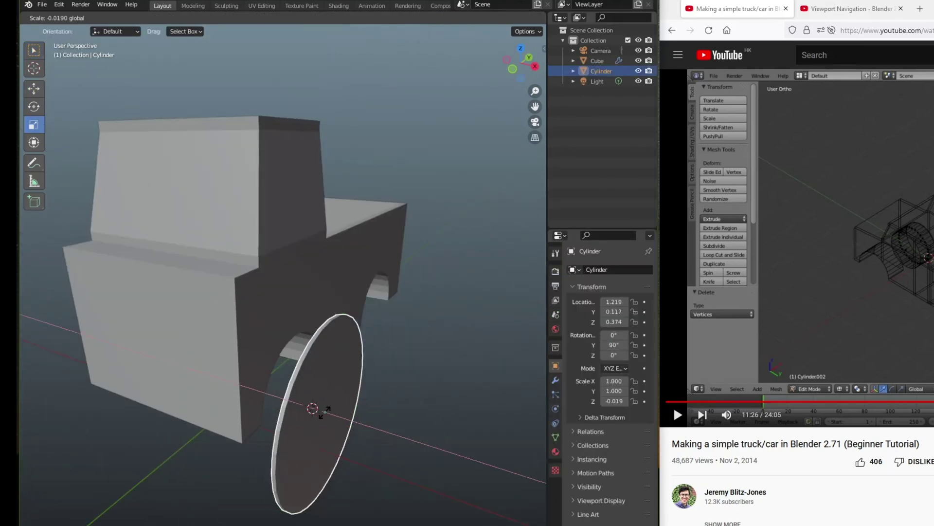
{"action": "left_click", "coordinate": [312, 409]}
{"action": "key", "text": "s"}
{"action": "left_click", "coordinate": [323, 387]}
- In side view, move the wheel into the front arch and shrink it slightly to fit
{"action": "key", "text": "KP_3"}
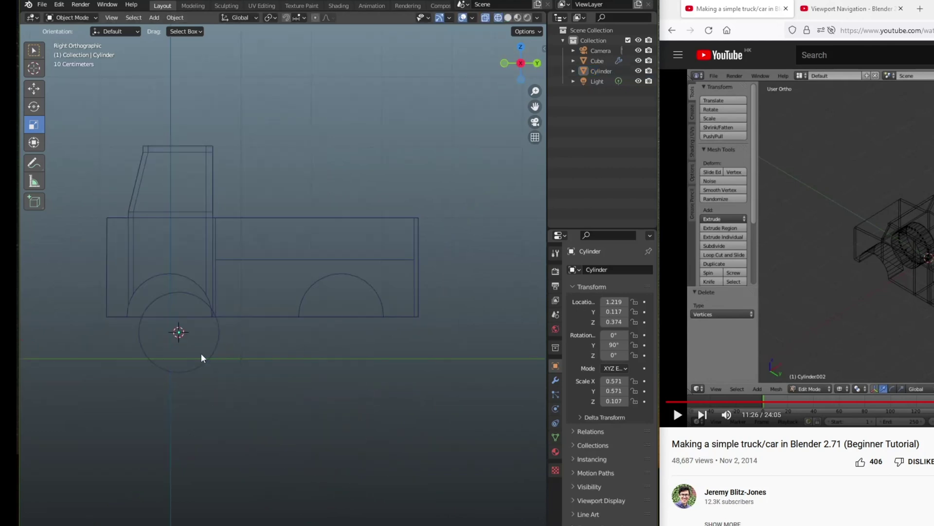
{"action": "key", "text": "shift+space"}
{"action": "key", "text": "g"}
{"action": "left_click_drag", "start_coordinate": [182, 330], "coordinate": [172, 313]}
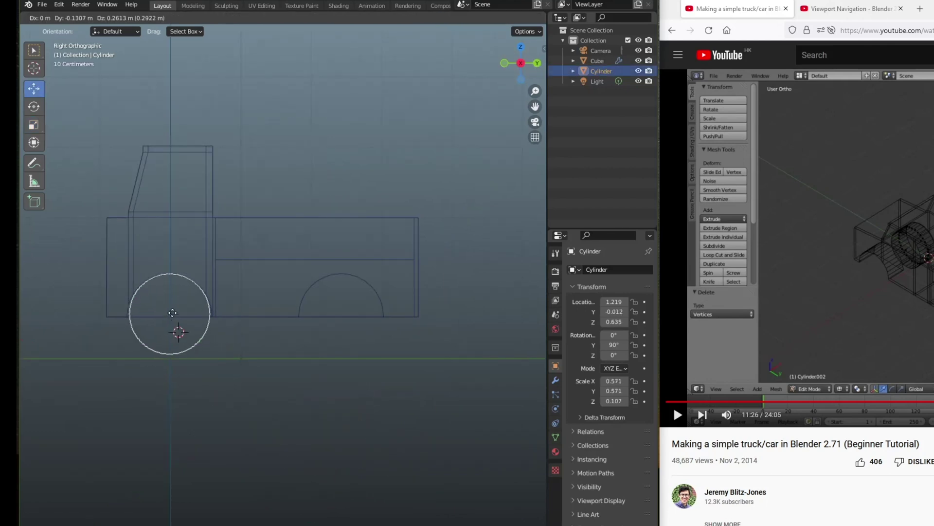
{"action": "left_click", "coordinate": [173, 312]}
{"action": "key", "text": "s"}
{"action": "left_click", "coordinate": [179, 332]}
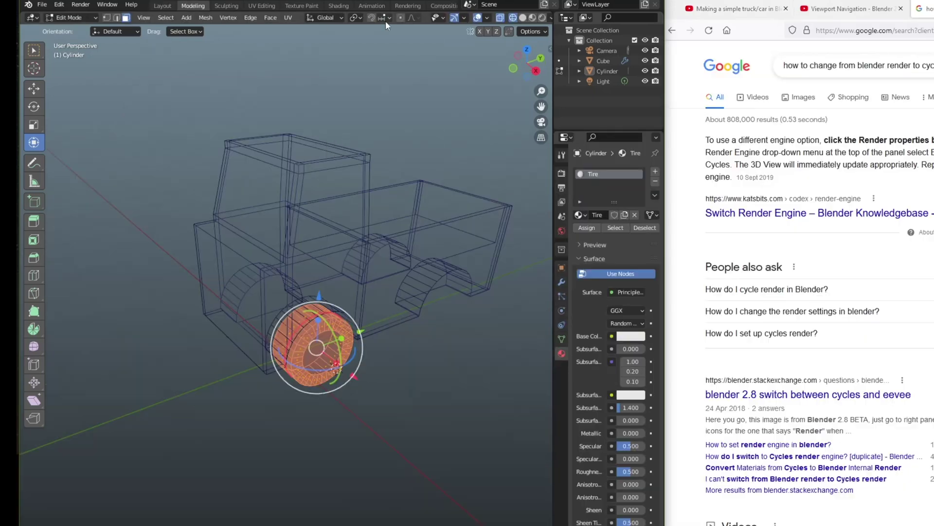
- Inset a ring into the tire's outer face for the hub
{"action": "left_click", "coordinate": [341, 16]}
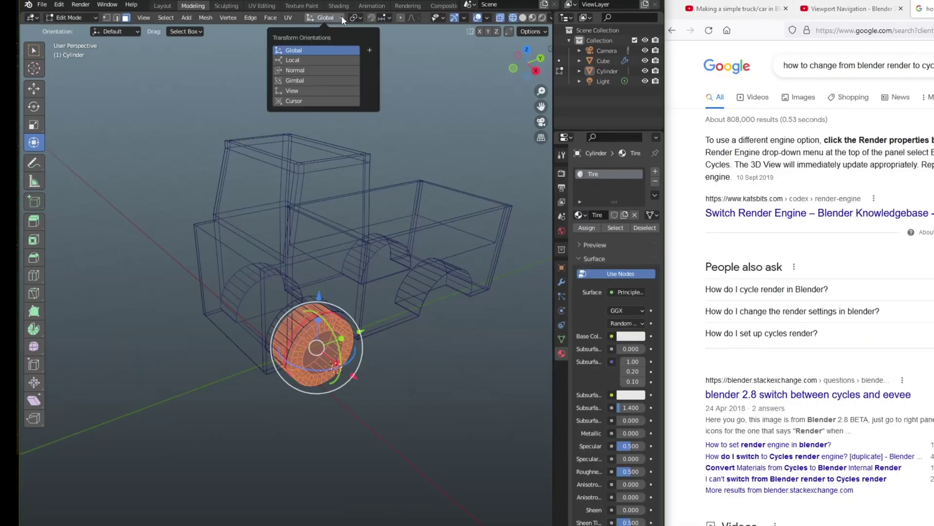
{"action": "left_click", "coordinate": [40, 15]}
{"action": "left_click", "coordinate": [787, 292]}
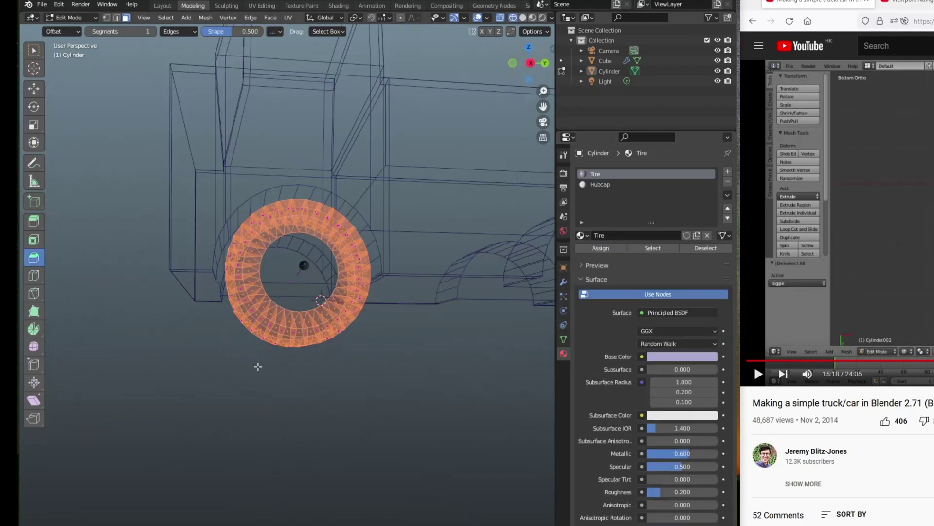
{"action": "middle_click_drag", "start_coordinate": [257, 366], "coordinate": [380, 350]}
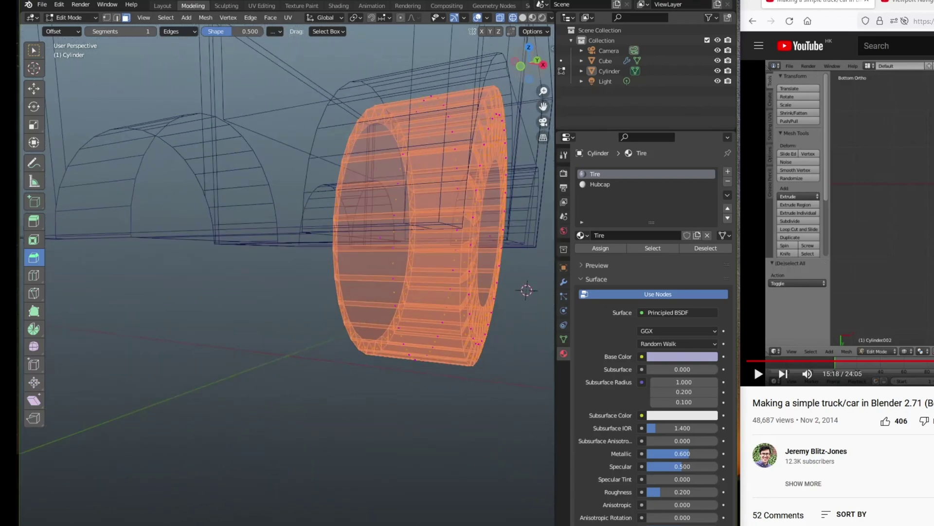
{"action": "left_click", "coordinate": [34, 240]}
{"action": "left_click_drag", "start_coordinate": [292, 241], "coordinate": [450, 236]}
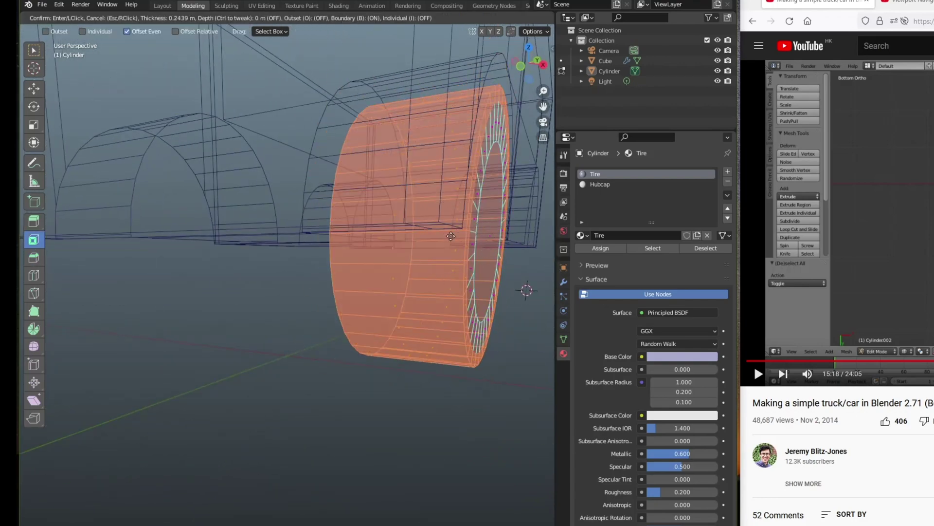
{"action": "left_click", "coordinate": [451, 235]}
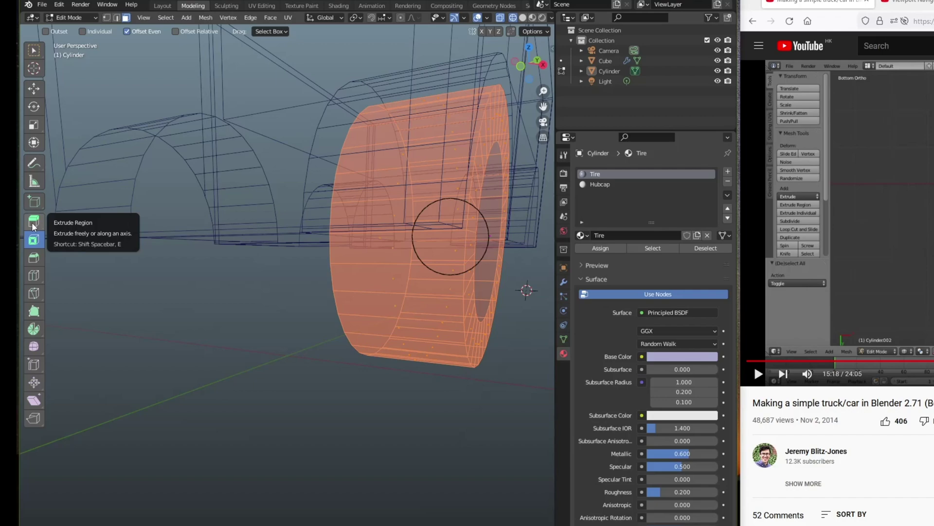
- Reselect the tire faces and bevel the edges, keeping the inner ring selected
{"action": "left_click_drag", "start_coordinate": [306, 88], "coordinate": [552, 376], "text": "ctrl"}
{"action": "key", "text": "c"}
{"action": "left_click_drag", "start_coordinate": [318, 94], "coordinate": [407, 244]}
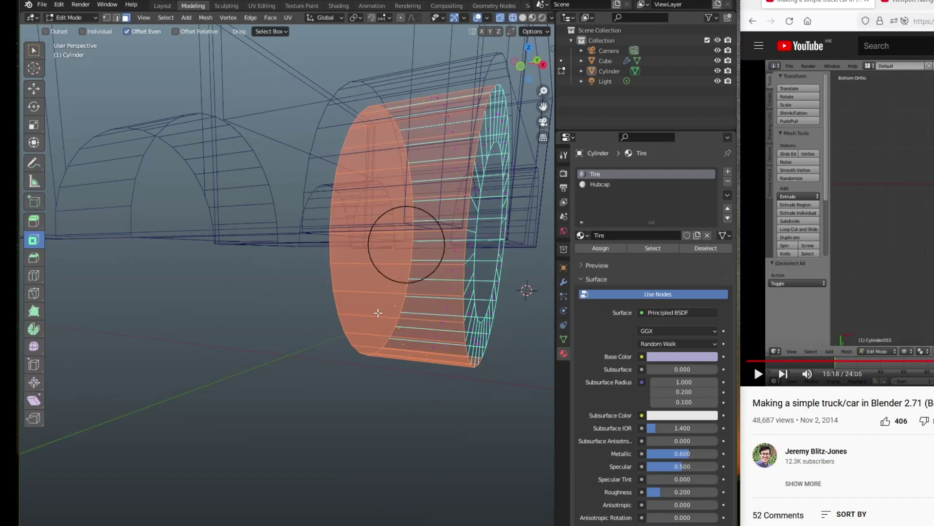
{"action": "key", "text": "shift+space"}
{"action": "key", "text": "ctrl+b"}
{"action": "mouse_move", "coordinate": [406, 244]}
{"action": "middle_mouse_down"}
{"action": "mouse_move", "coordinate": [511, 288]}
{"action": "mouse_move", "coordinate": [385, 261]}
{"action": "middle_mouse_up"}
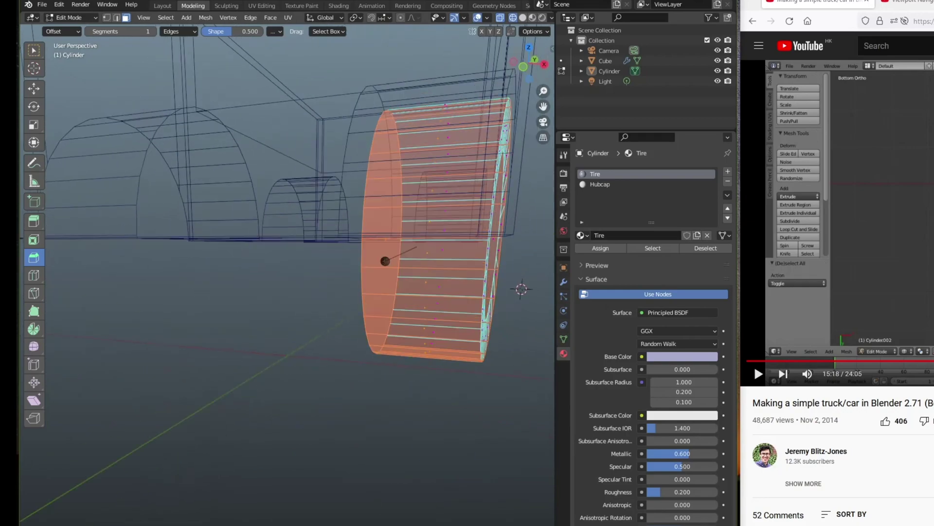
{"action": "left_click_drag", "start_coordinate": [333, 87], "coordinate": [411, 375], "text": "ctrl"}
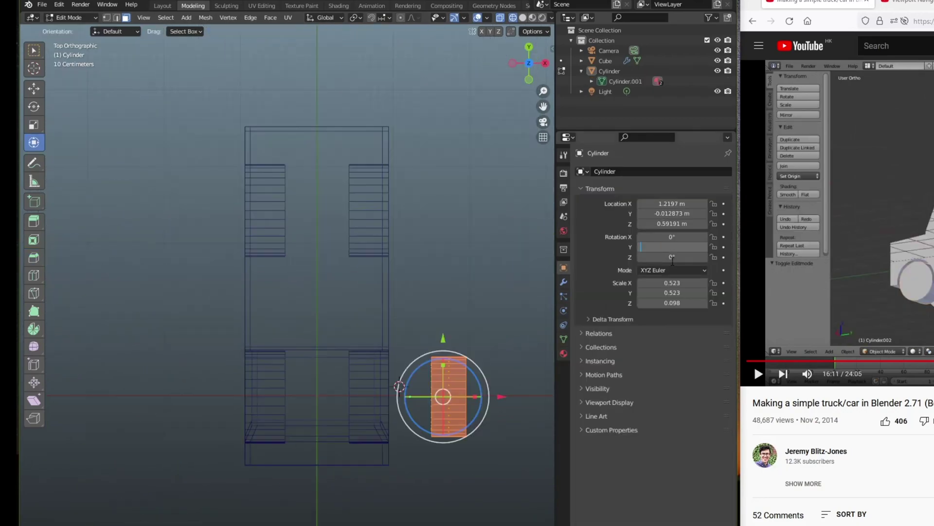
{"action": "type", "text": "90"}
- Duplicate the wheel into the rear arch and copy both wheels to the left side
{"action": "key", "text": "Return"}
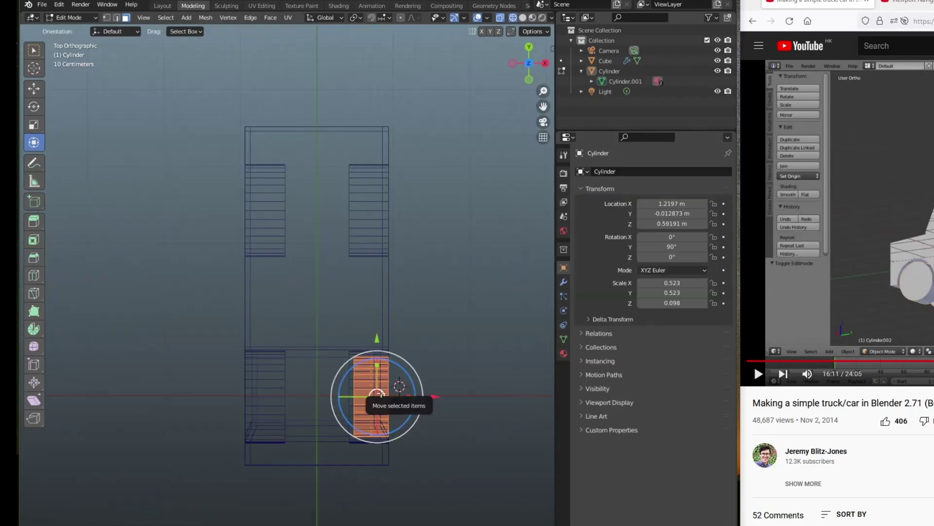
{"action": "key", "text": "shift+d"}
{"action": "left_click", "coordinate": [368, 204]}
{"action": "key", "text": "a"}
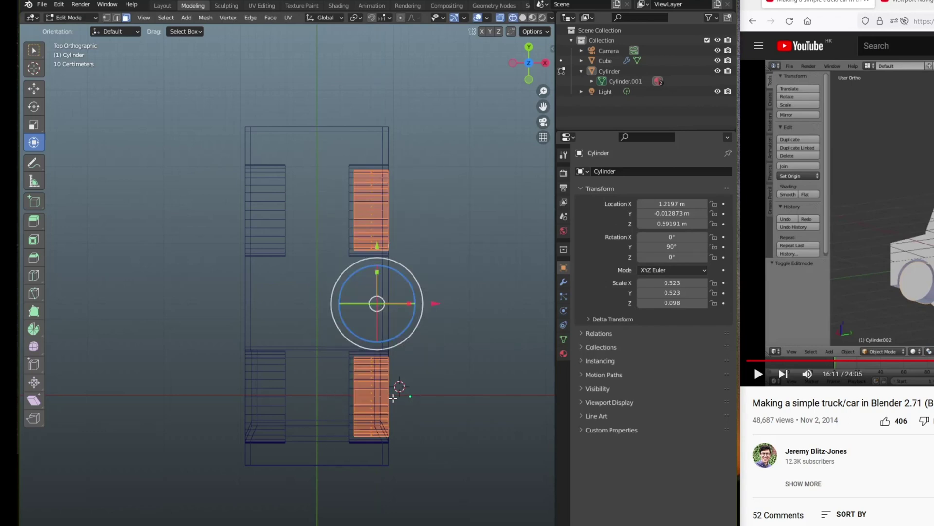
{"action": "left_click_drag", "start_coordinate": [376, 282], "coordinate": [268, 281]}
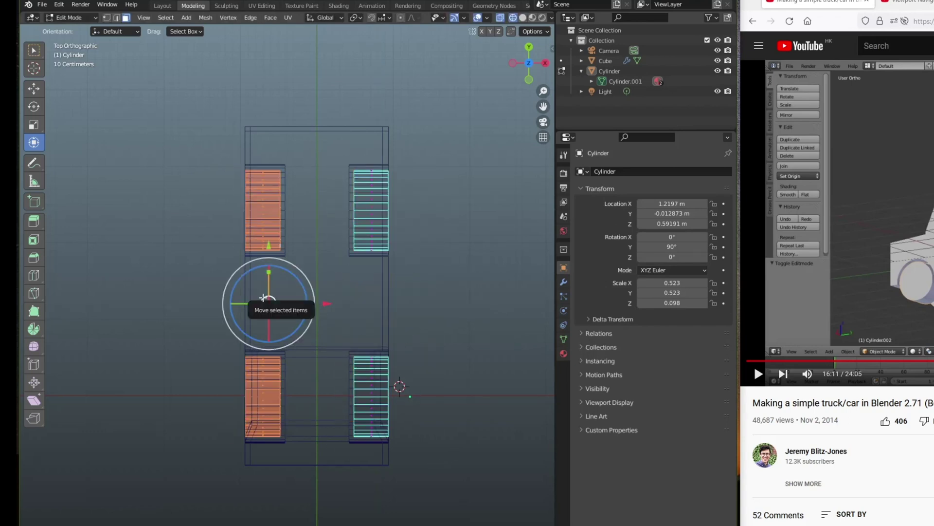
{"action": "left_click", "coordinate": [163, 5]}
{"action": "mouse_move", "coordinate": [276, 395]}
{"action": "middle_mouse_down"}
{"action": "mouse_move", "coordinate": [402, 309]}
{"action": "mouse_move", "coordinate": [402, 219]}
{"action": "mouse_move", "coordinate": [453, 355]}
{"action": "mouse_move", "coordinate": [228, 310]}
{"action": "middle_mouse_up"}
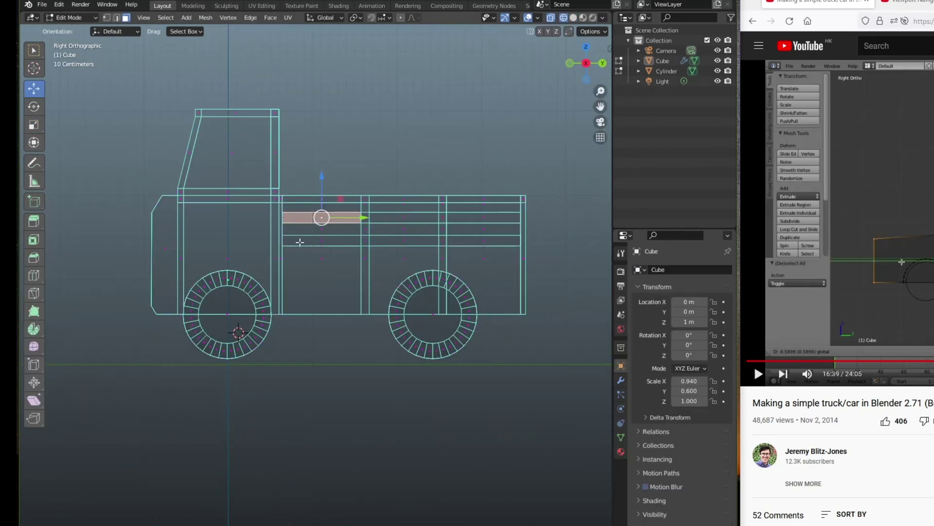
- Select the bed faces and extrude them to form the open cargo bed
{"action": "left_click", "coordinate": [299, 242], "text": "shift"}
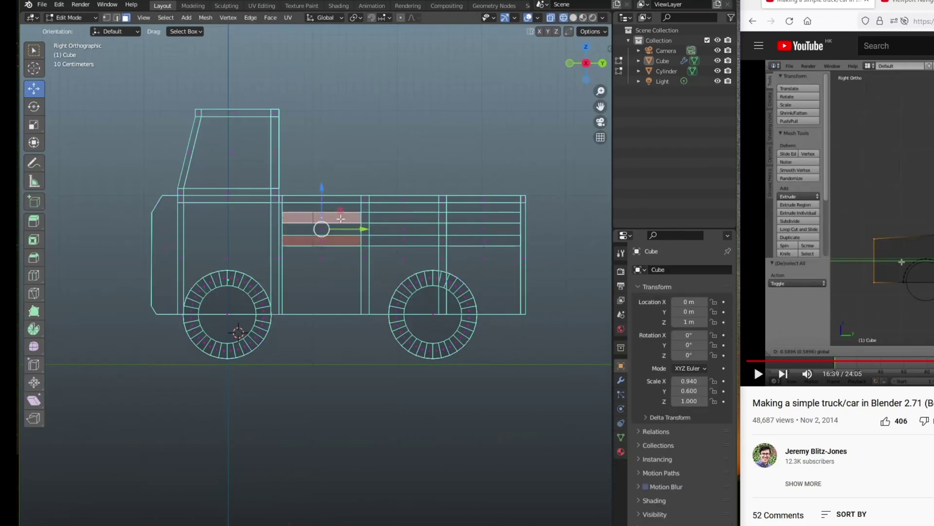
{"action": "left_click", "coordinate": [402, 241], "text": "shift"}
{"action": "mouse_move", "coordinate": [401, 241]}
{"action": "middle_mouse_down"}
{"action": "mouse_move", "coordinate": [409, 219]}
{"action": "mouse_move", "coordinate": [420, 227]}
{"action": "middle_mouse_up"}
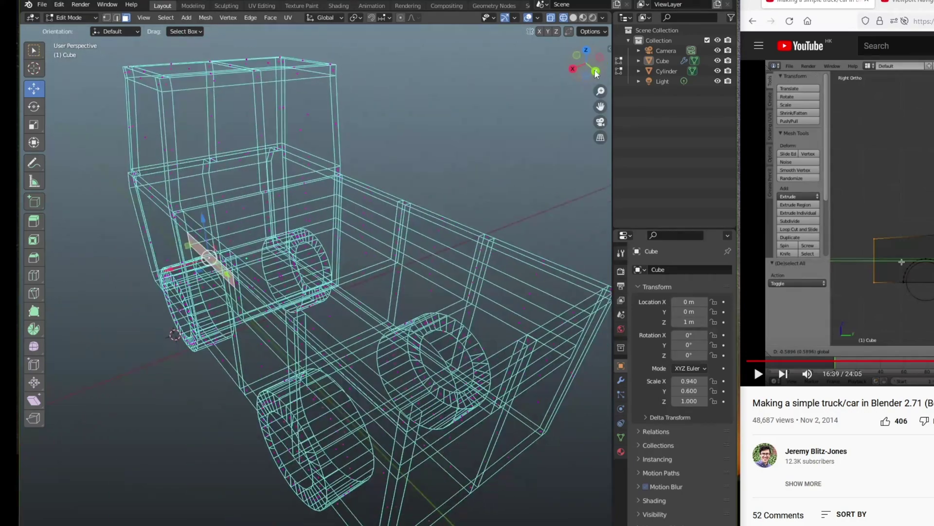
{"action": "key", "text": "e"}
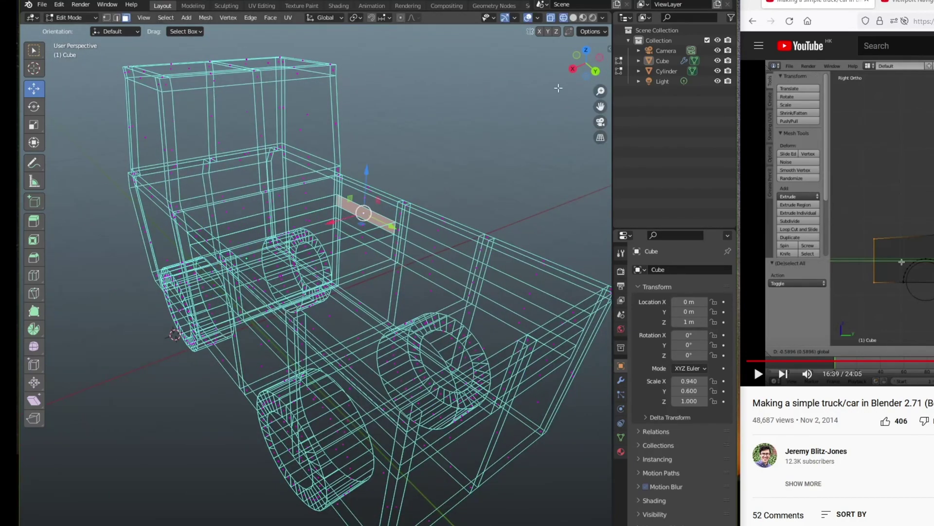
{"action": "key", "text": "shift+z"}
- Move the divider face forward and shear the panels to slant the cab
{"action": "key", "text": "g"}
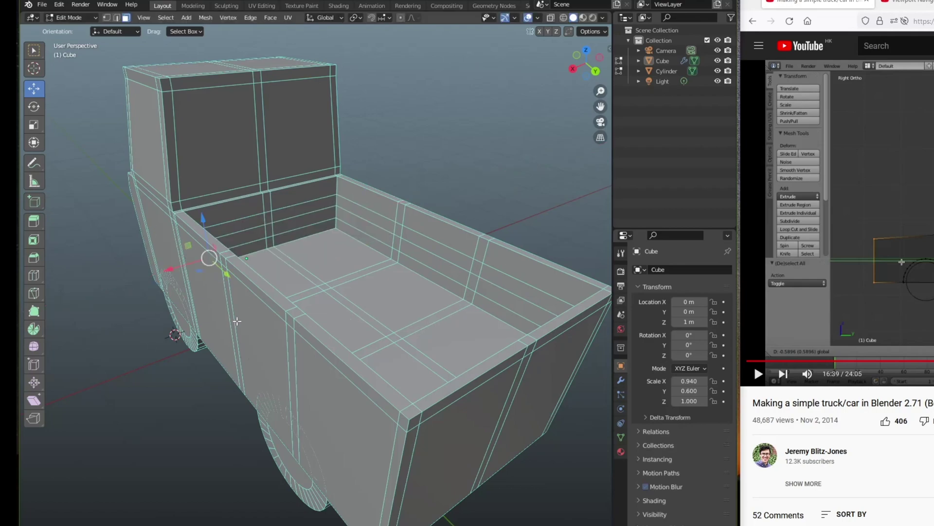
{"action": "key", "text": "shift+ctrl+alt+s"}
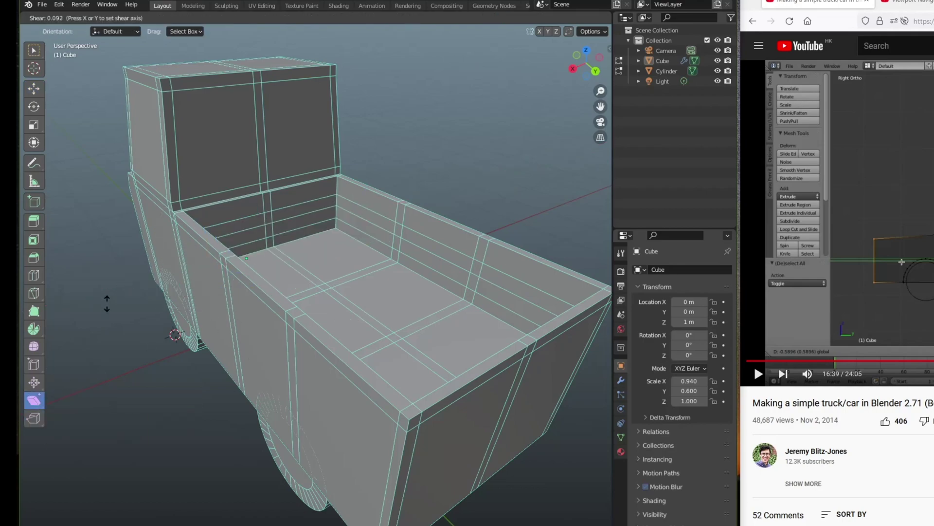
{"action": "left_click", "coordinate": [34, 87]}
{"action": "key", "text": "alt+z"}
{"action": "middle_click_drag", "start_coordinate": [292, 292], "coordinate": [343, 277]}
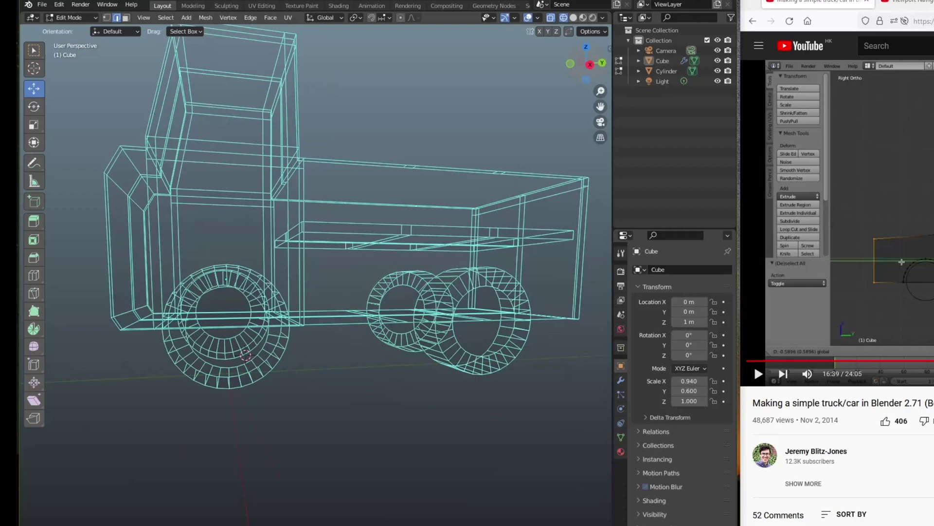
{"action": "key", "text": "alt+z"}
{"action": "mouse_move", "coordinate": [438, 219]}
{"action": "middle_mouse_down"}
{"action": "mouse_move", "coordinate": [500, 136]}
{"action": "mouse_move", "coordinate": [567, 89]}
{"action": "mouse_move", "coordinate": [505, 132]}
{"action": "middle_mouse_up"}
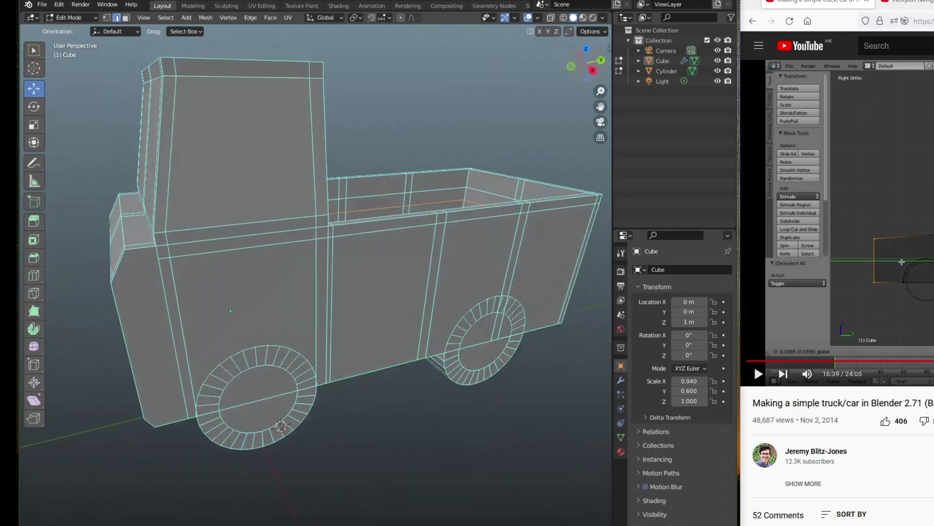
- In side view, lower the cab's top roof edge along Z
{"action": "key", "text": "KP_3"}
{"action": "key", "text": "g"}
{"action": "key", "text": "z"}
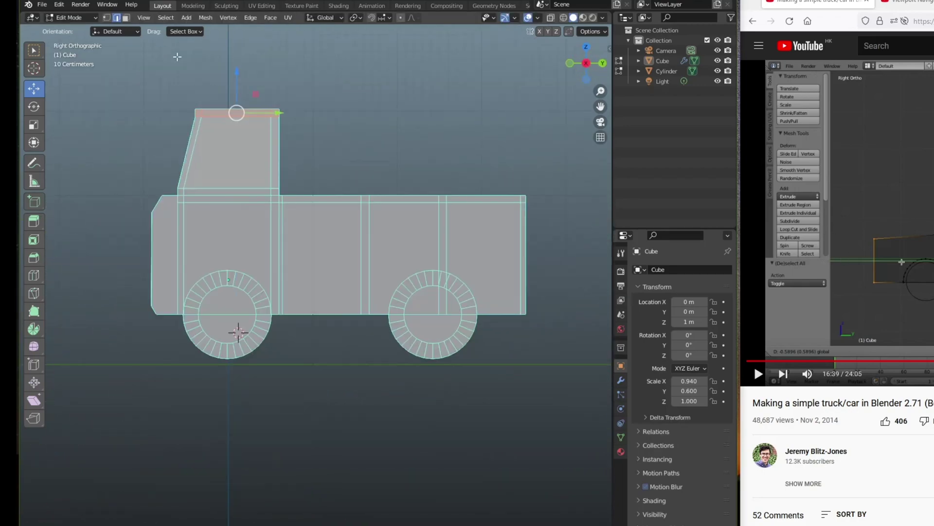
{"action": "middle_click_drag", "start_coordinate": [293, 124], "coordinate": [170, 89]}
{"action": "key", "text": "alt+z"}
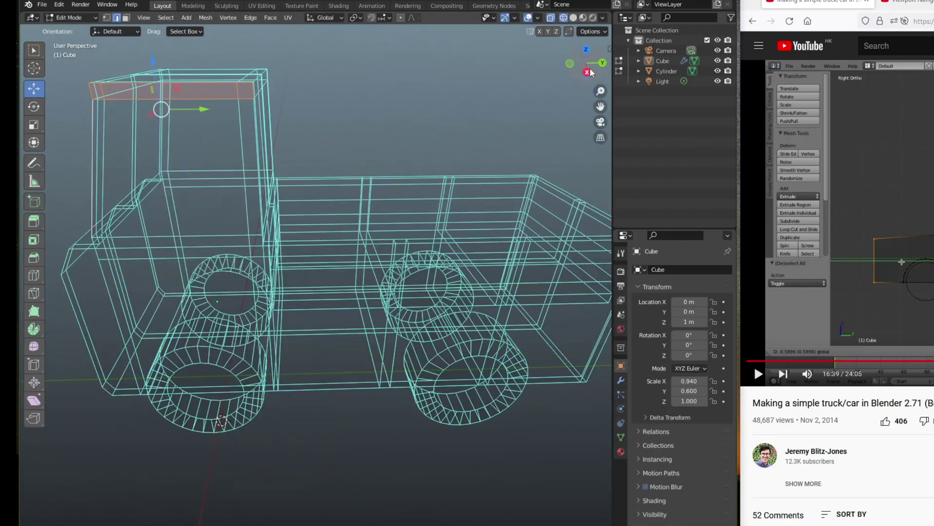
{"action": "key", "text": "KP_3"}
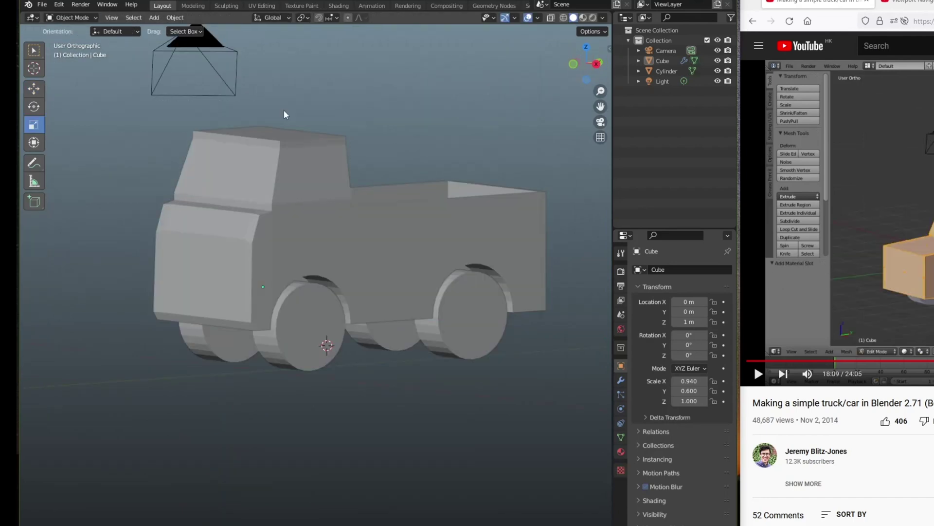
- Switch to Rendered shading and adjust the material's base colour hue and saturation
{"action": "key", "text": "8"}
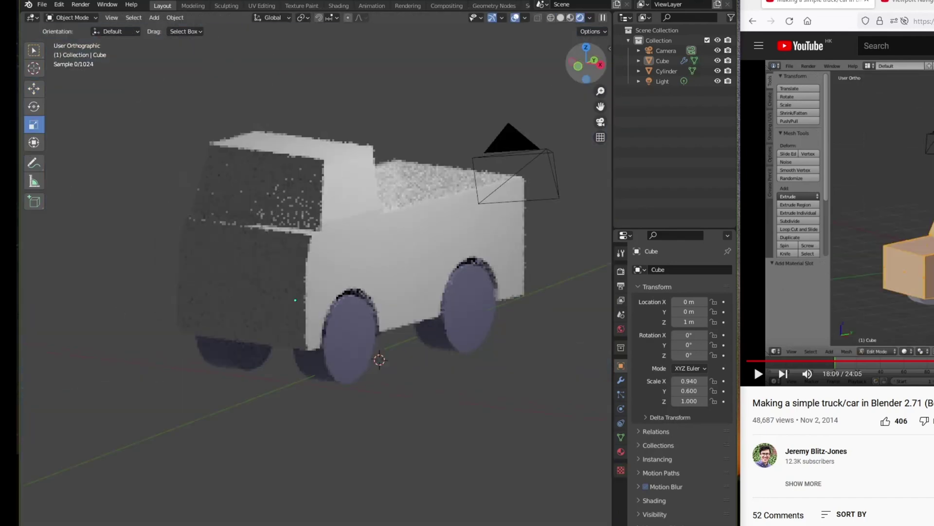
{"action": "left_click_drag", "start_coordinate": [586, 63], "coordinate": [577, 73]}
{"action": "middle_click_drag", "start_coordinate": [552, 143], "coordinate": [567, 63]}
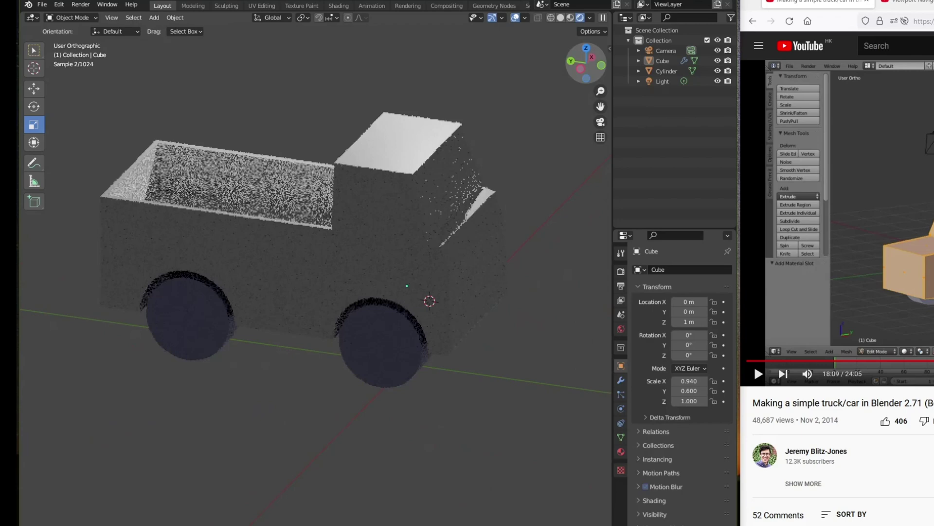
{"action": "left_click_drag", "start_coordinate": [567, 63], "coordinate": [585, 64]}
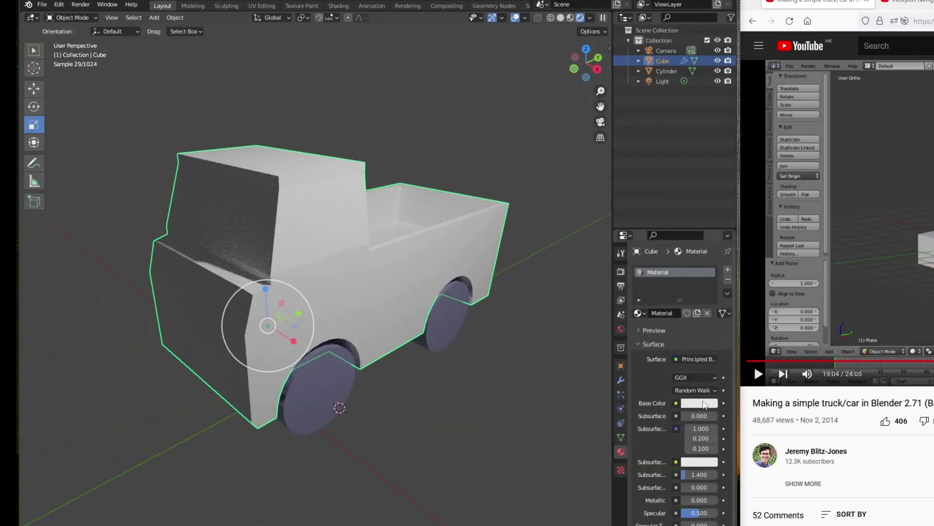
{"action": "left_click", "coordinate": [700, 403]}
{"action": "left_click_drag", "start_coordinate": [679, 278], "coordinate": [663, 289]}
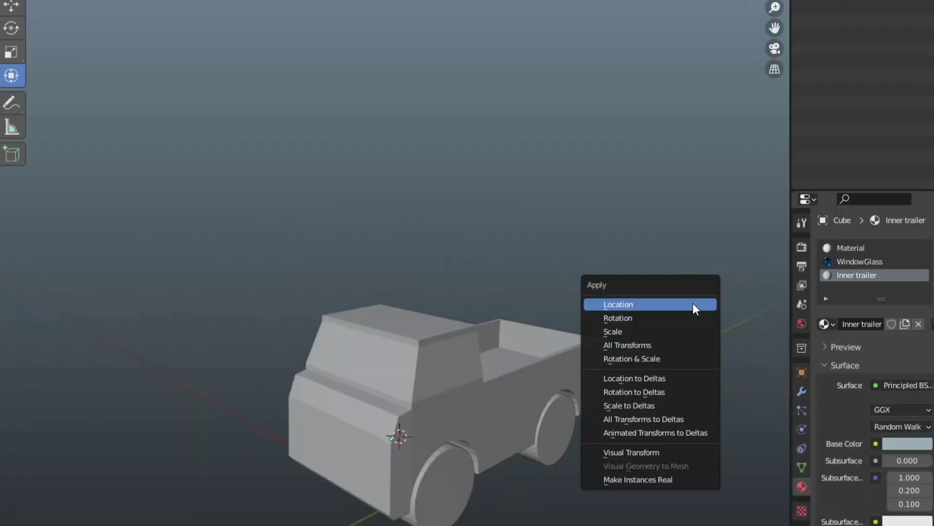
- Add a text object, rotate it upright around Z and edit it to read MILK
{"action": "left_click", "coordinate": [515, 261]}
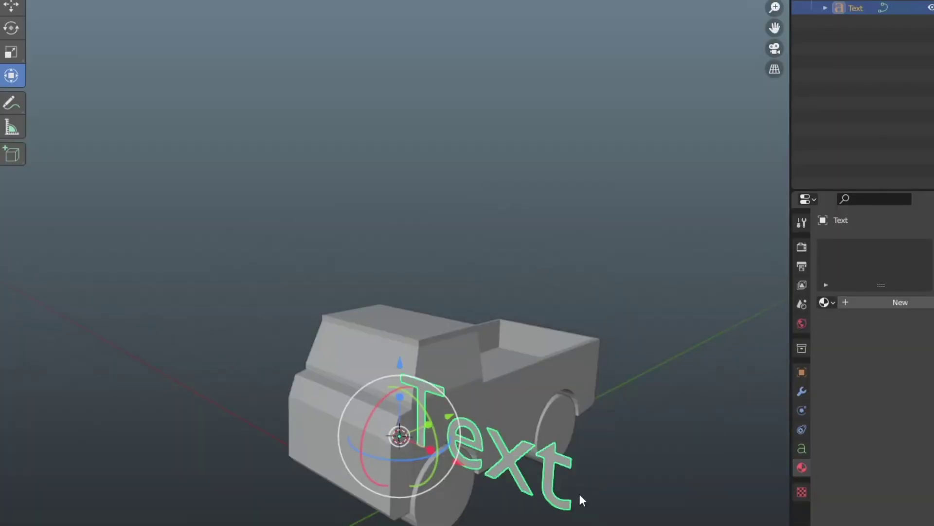
{"action": "key", "text": "KP_7"}
{"action": "key", "text": "KP_1"}
{"action": "key", "text": "g"}
{"action": "key", "text": "z"}
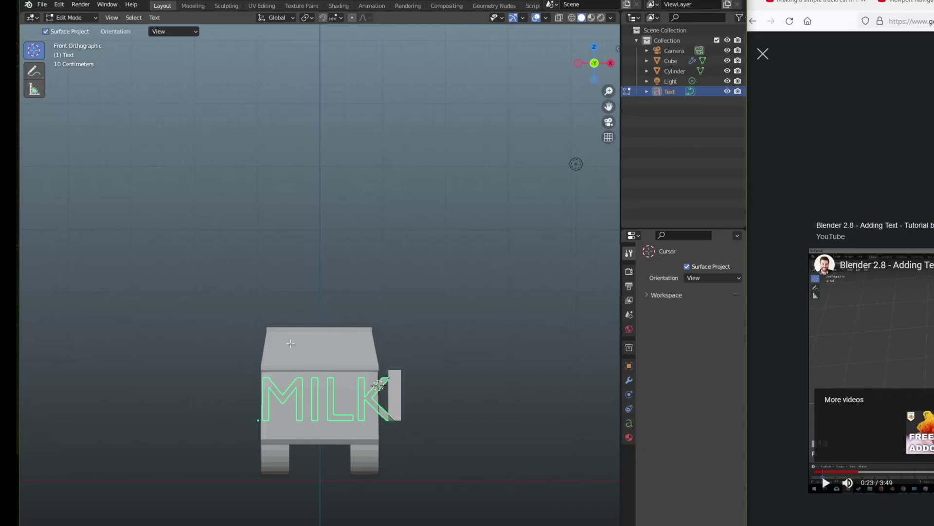
{"action": "key", "text": "Tab"}
- Scale the MILK text to fit and push it onto the truck's front face
{"action": "left_click", "coordinate": [297, 424]}
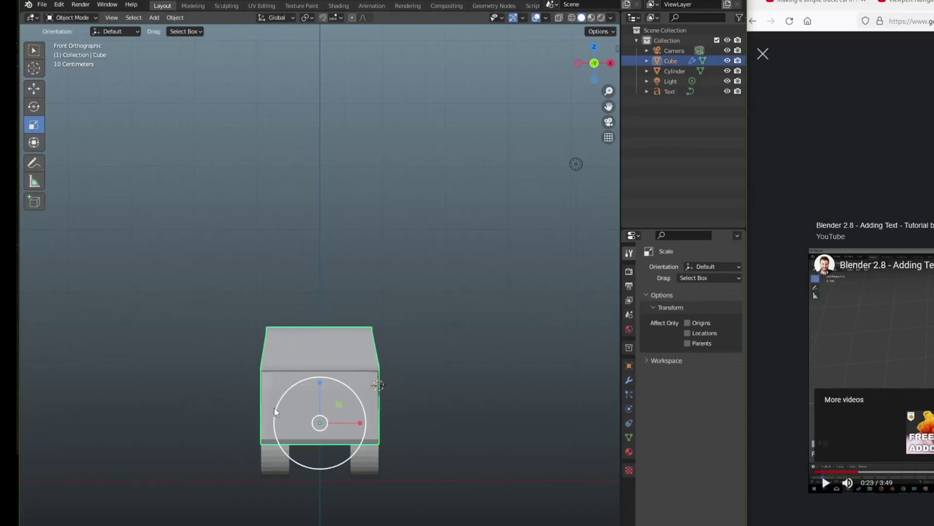
{"action": "key", "text": "ctrl+z"}
{"action": "left_click", "coordinate": [34, 142]}
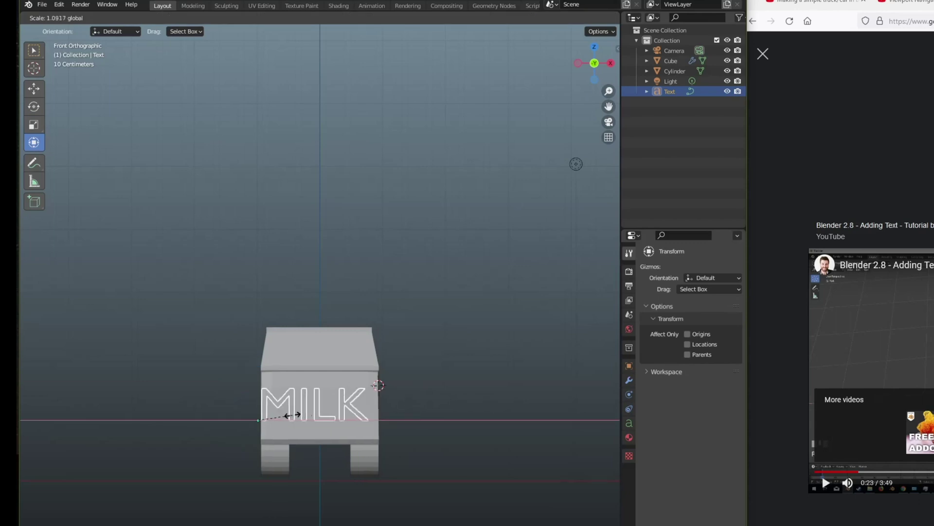
{"action": "key", "text": "KP_7"}
{"action": "left_click_drag", "start_coordinate": [264, 321], "coordinate": [263, 347]}
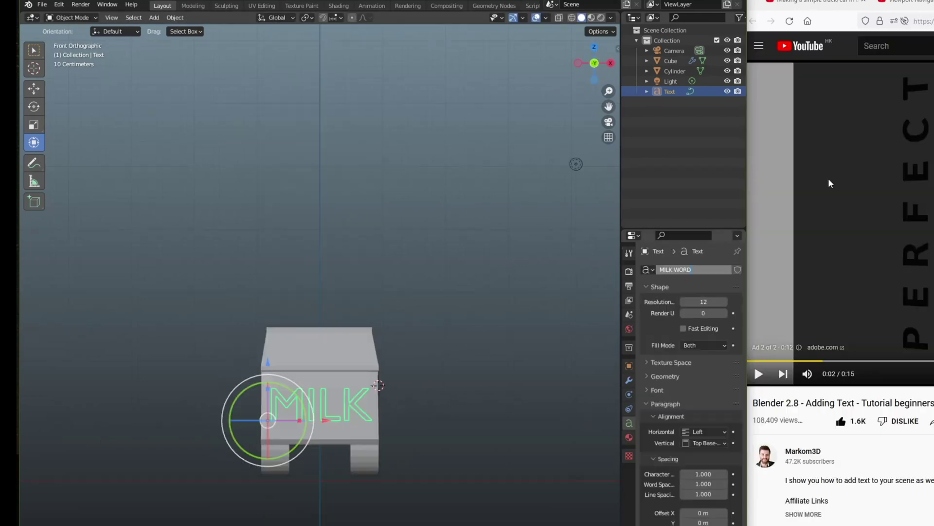
- Rename the text to 'MILK word' and set its geometry Extrude to 0.05 m
{"action": "left_click", "coordinate": [648, 363]}
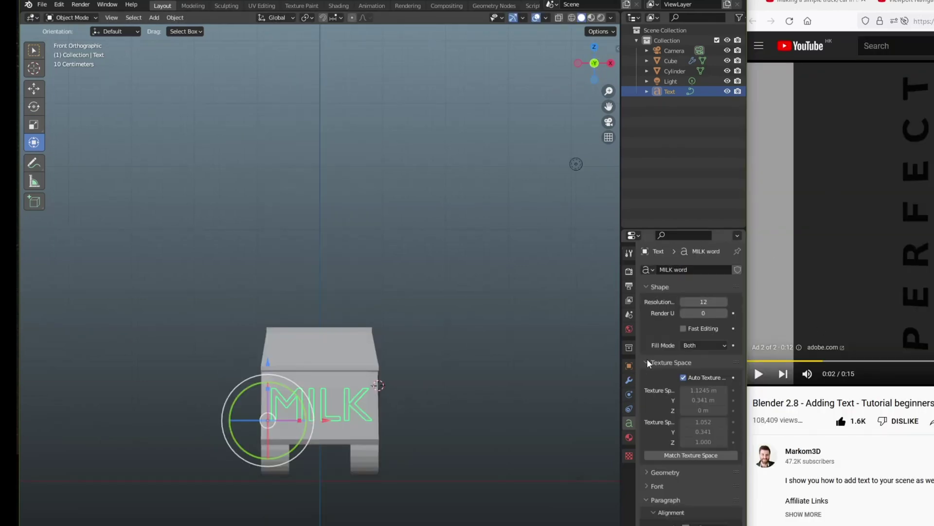
{"action": "left_click", "coordinate": [642, 363]}
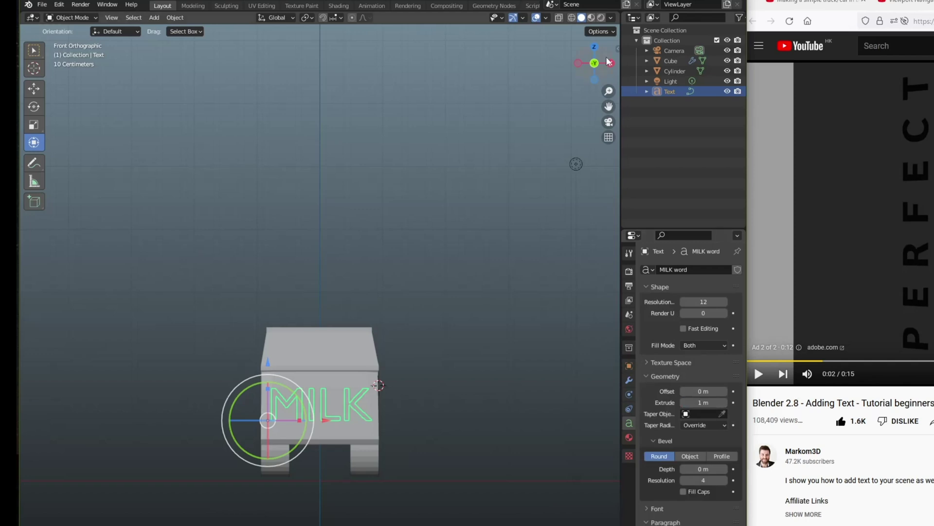
{"action": "left_click_drag", "start_coordinate": [607, 62], "coordinate": [709, 404]}
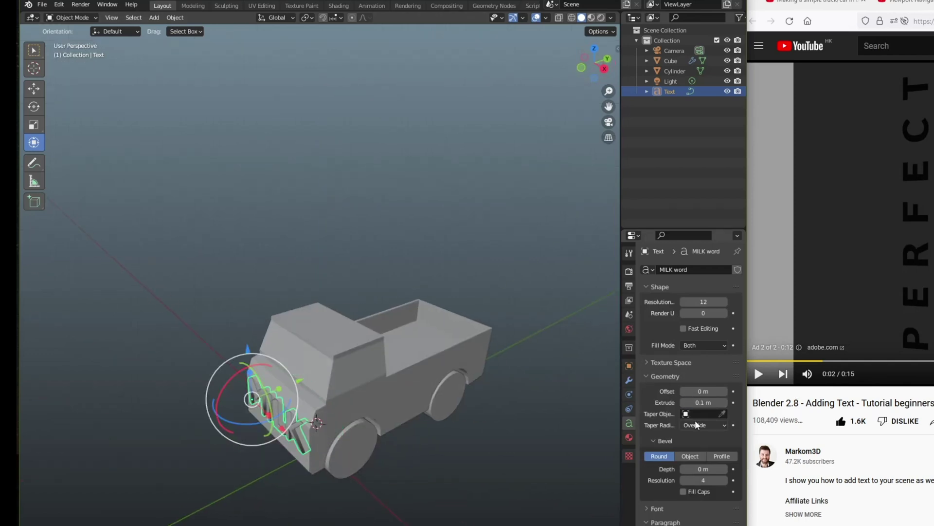
{"action": "left_click_drag", "start_coordinate": [593, 78], "coordinate": [555, 73]}
{"action": "type", "text": "0.05"}
{"action": "key", "text": "Return"}
{"action": "left_click", "coordinate": [439, 182]}
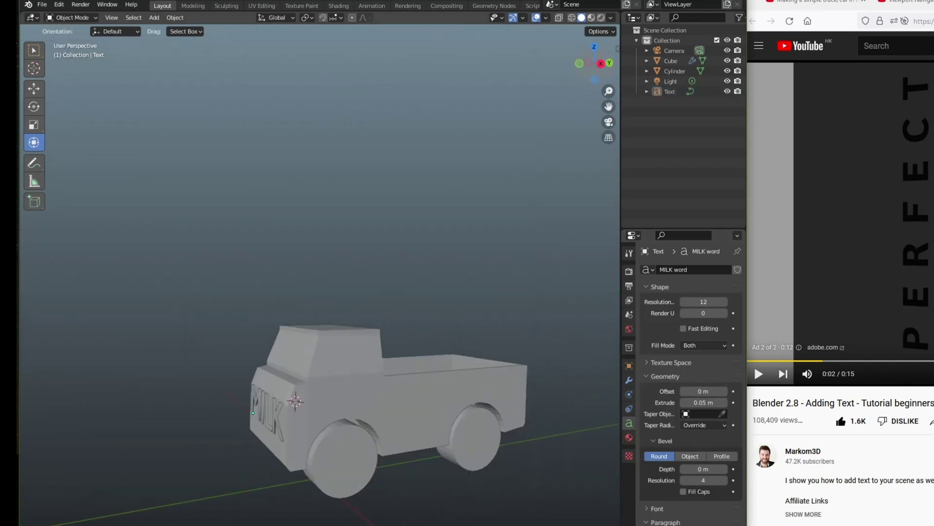
{"action": "middle_click_drag", "start_coordinate": [438, 183], "coordinate": [570, 125]}
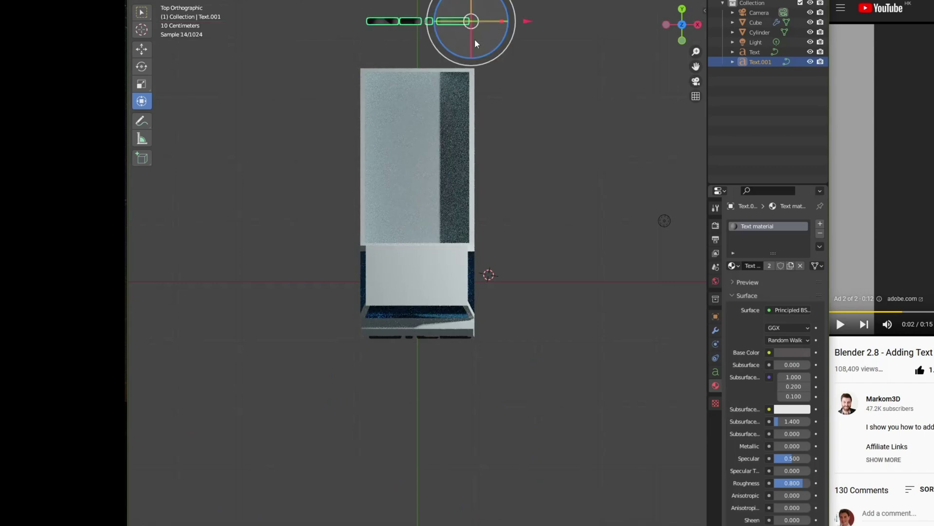
- Duplicate the MILK text, move it up onto the truck's side and shrink it
{"action": "mouse_move", "coordinate": [475, 44]}
{"action": "middle_mouse_down", "text": "shift"}
{"action": "mouse_move", "coordinate": [475, 219]}
{"action": "mouse_move", "coordinate": [556, 278]}
{"action": "mouse_move", "coordinate": [446, 353]}
{"action": "middle_mouse_up", "text": "shift"}
{"action": "middle_click_drag", "start_coordinate": [533, 283], "coordinate": [618, 416]}
{"action": "key", "text": "shift+d"}
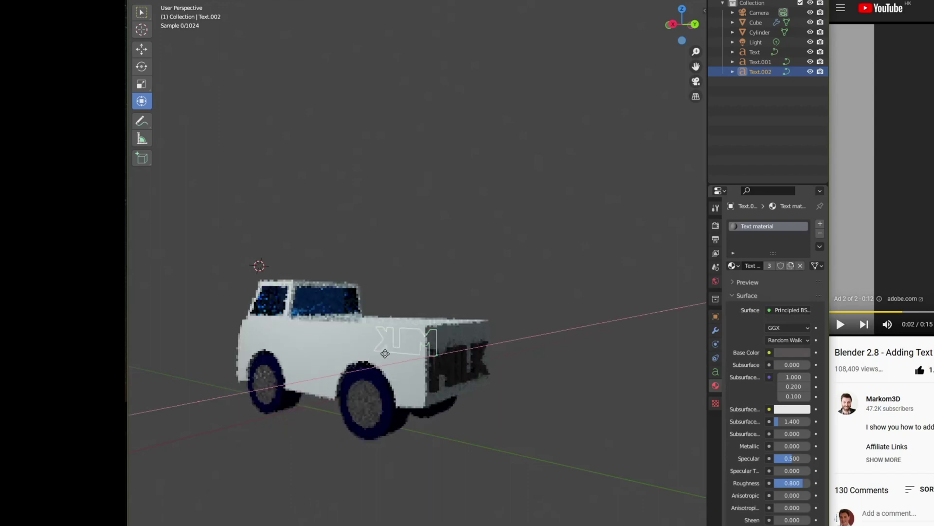
{"action": "middle_click_drag", "start_coordinate": [409, 219], "coordinate": [505, 182]}
{"action": "left_click_drag", "start_coordinate": [457, 399], "coordinate": [505, 376]}
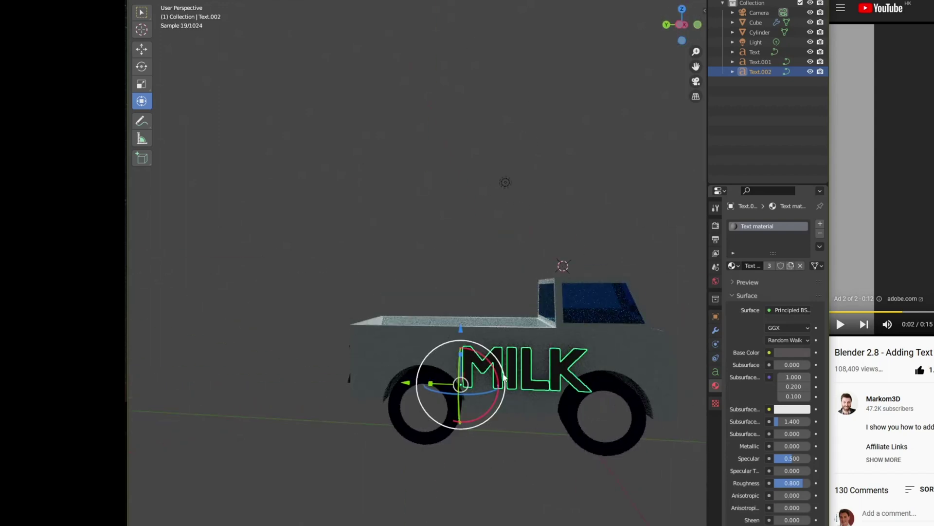
{"action": "key", "text": "s"}
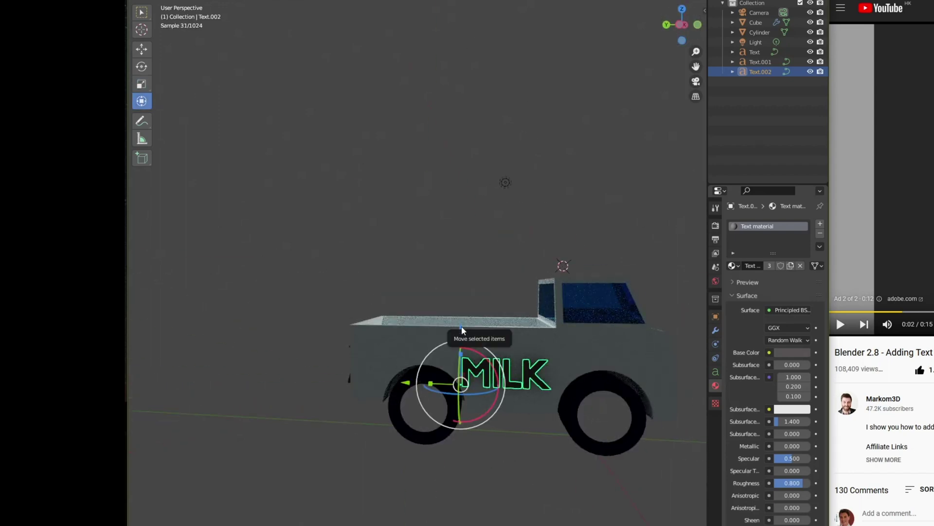
{"action": "left_click", "coordinate": [681, 8]}
- Duplicate the text again, rotate it and lower it onto the truck's rear
{"action": "key", "text": "shift+d"}
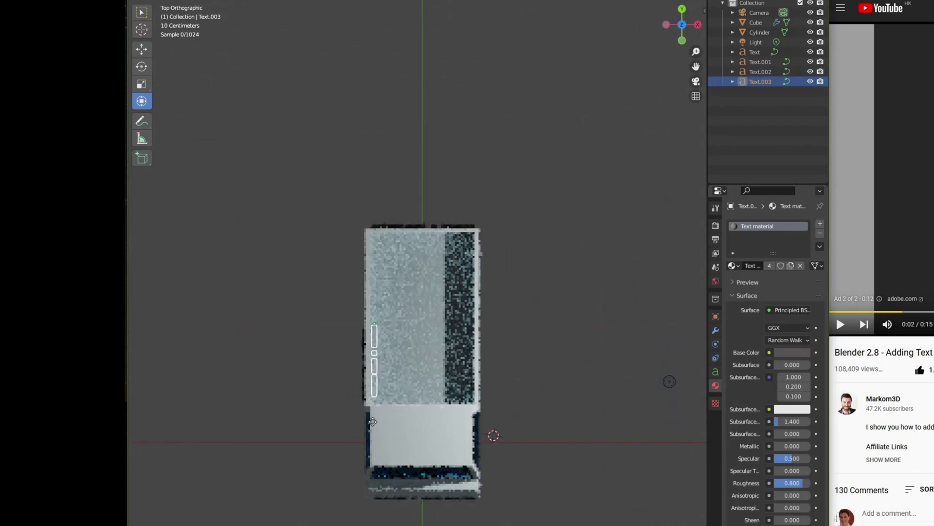
{"action": "left_click", "coordinate": [473, 424]}
{"action": "key", "text": "r"}
{"action": "left_click_drag", "start_coordinate": [481, 283], "coordinate": [478, 373]}
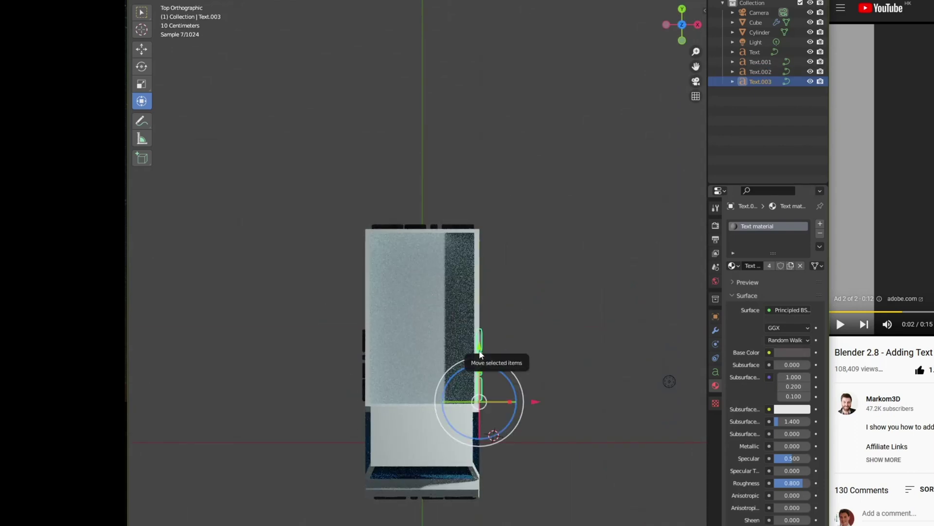
- Check the lettering in Right wireframe view, then return to Rendered shading
{"action": "key", "text": "shift+z"}
{"action": "key", "text": "KP_3"}
{"action": "left_click", "coordinate": [586, 424]}
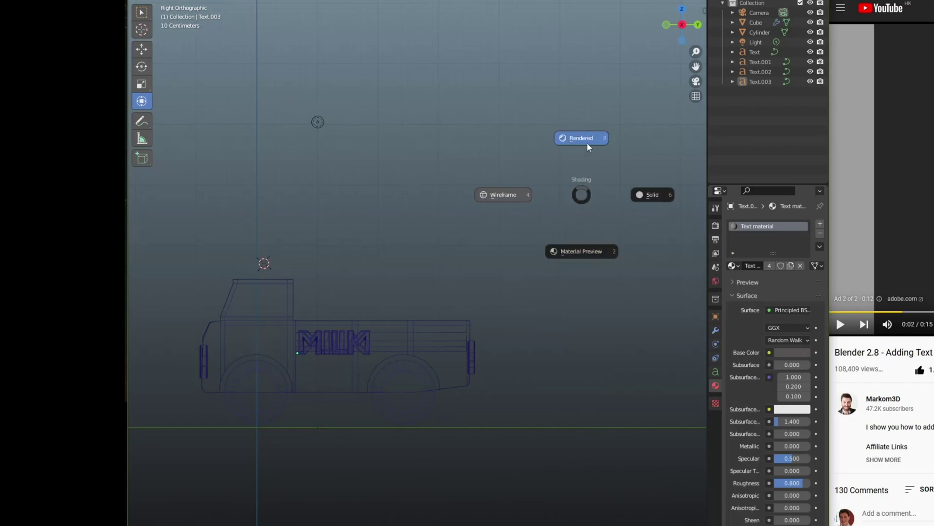
{"action": "left_click", "coordinate": [588, 147]}
{"action": "middle_click_drag", "start_coordinate": [397, 268], "coordinate": [428, 299]}
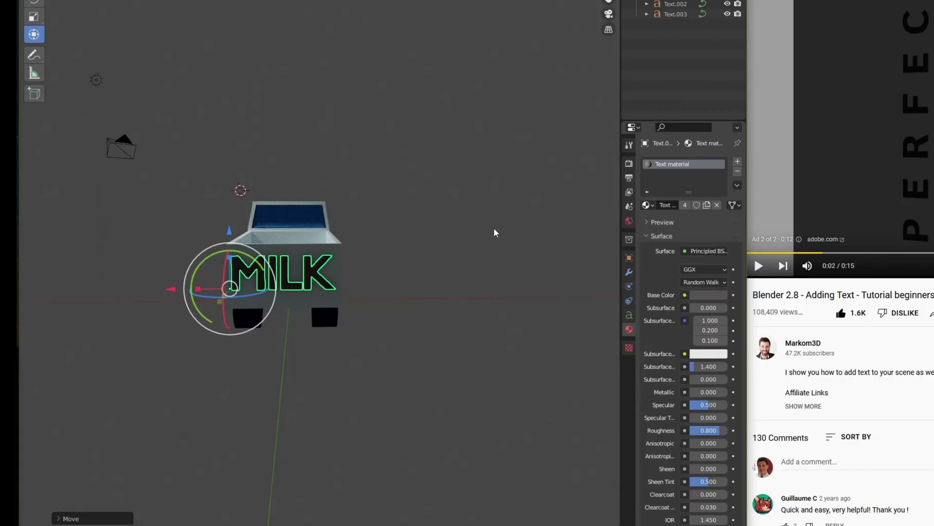
- Add a mesh cylinder and rotate it 90° on Y onto its side
{"action": "key", "text": "shift+a"}
{"action": "left_click", "coordinate": [534, 208]}
{"action": "key", "text": "r"}
{"action": "key", "text": "y"}
{"action": "key", "text": "9"}
{"action": "key", "text": "0"}
{"action": "key", "text": "Return"}
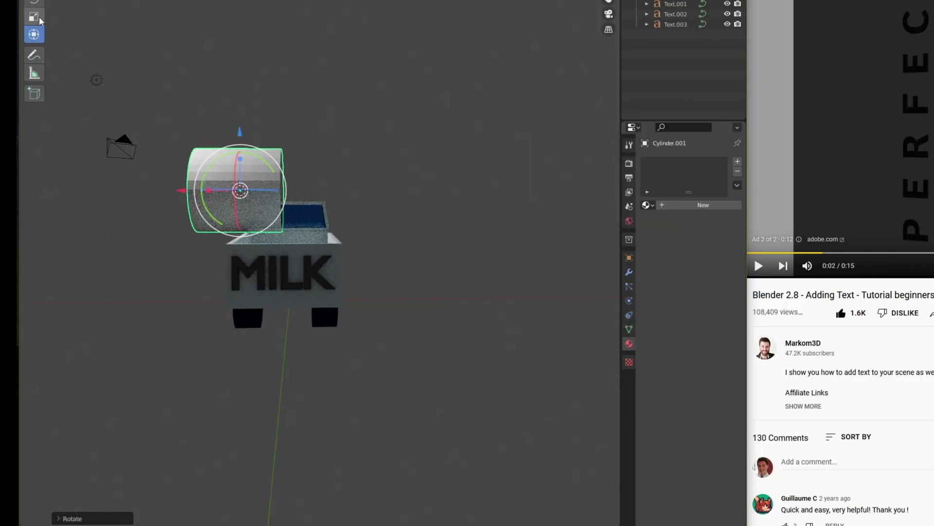
- Stretch the cylinder along X, shrink it to bumper thickness and check it from top and front
{"action": "key", "text": "s"}
{"action": "key", "text": "x"}
{"action": "left_click", "coordinate": [217, 190]}
{"action": "key", "text": "s"}
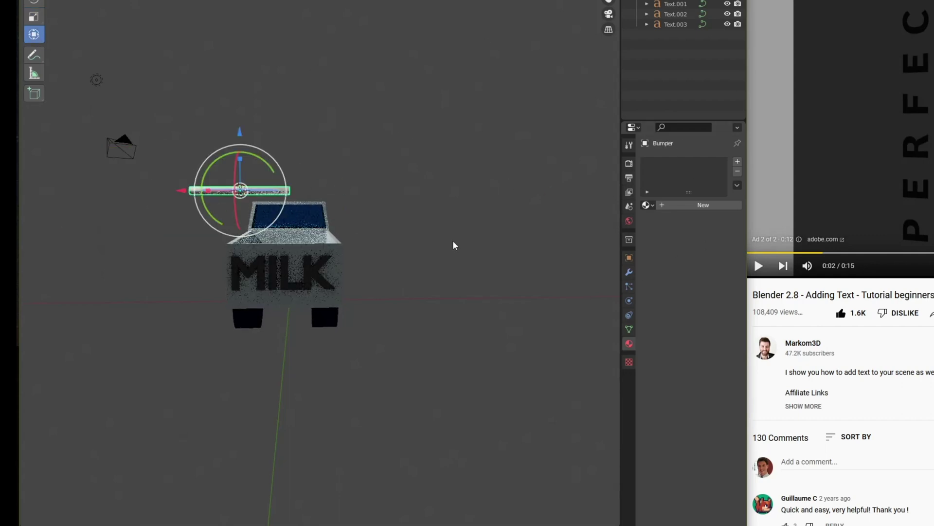
{"action": "key", "text": "z"}
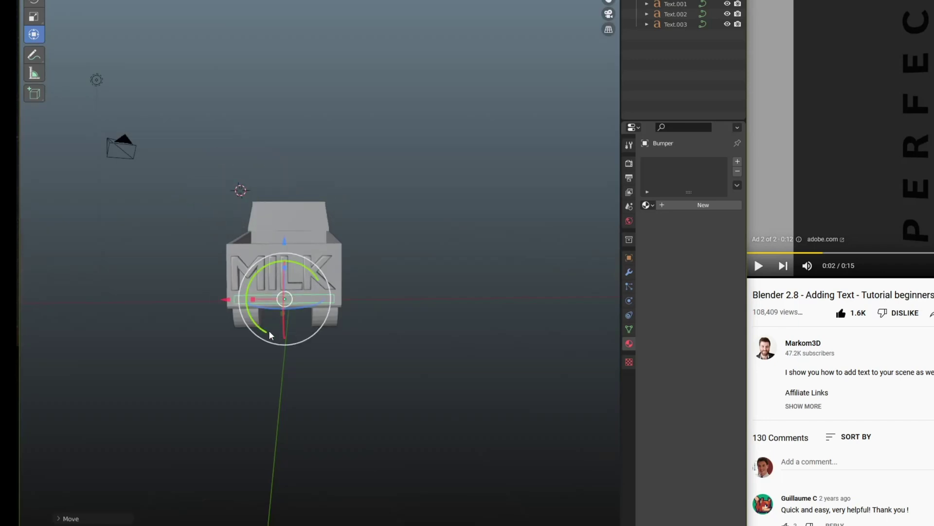
{"action": "key", "text": "KP_7"}
{"action": "left_click_drag", "start_coordinate": [605, 11], "coordinate": [599, 29]}
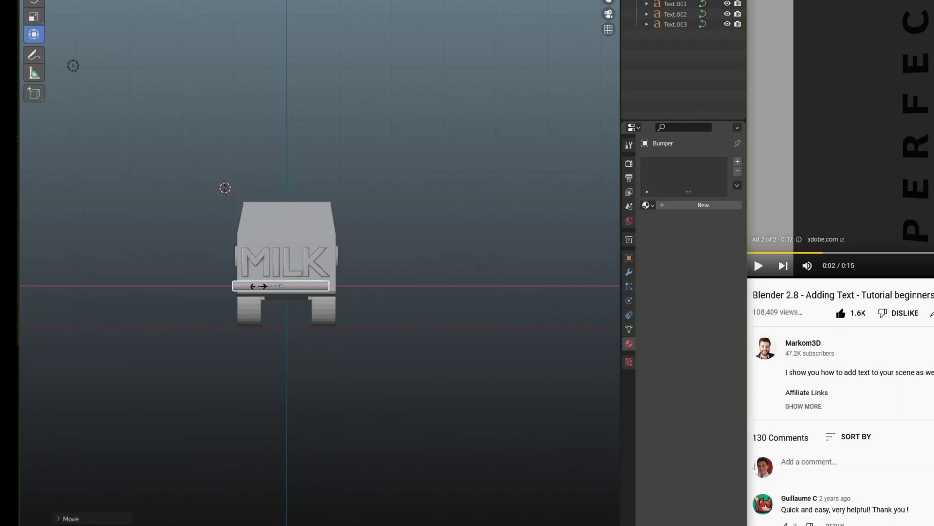
{"action": "middle_click_drag", "start_coordinate": [209, 323], "coordinate": [307, 314]}
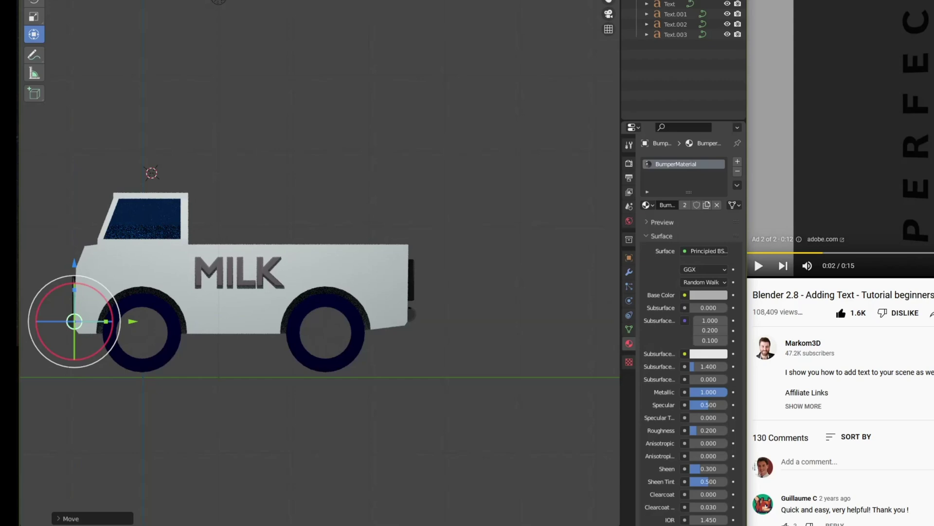
- Extrude and scale down the selected hubcap faces into smaller inset hubcaps, then return to Object Mode
{"action": "left_click", "coordinate": [606, 4]}
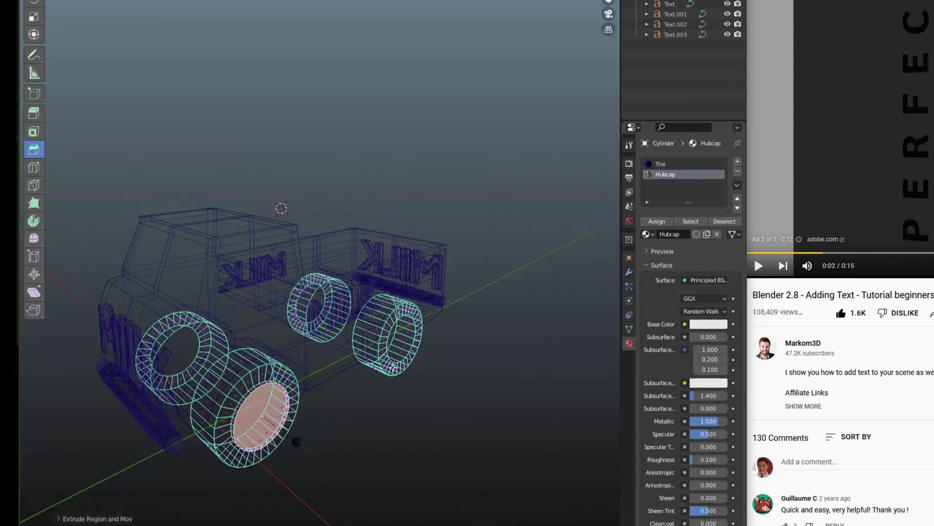
{"action": "middle_click_drag", "start_coordinate": [405, 338], "coordinate": [325, 342]}
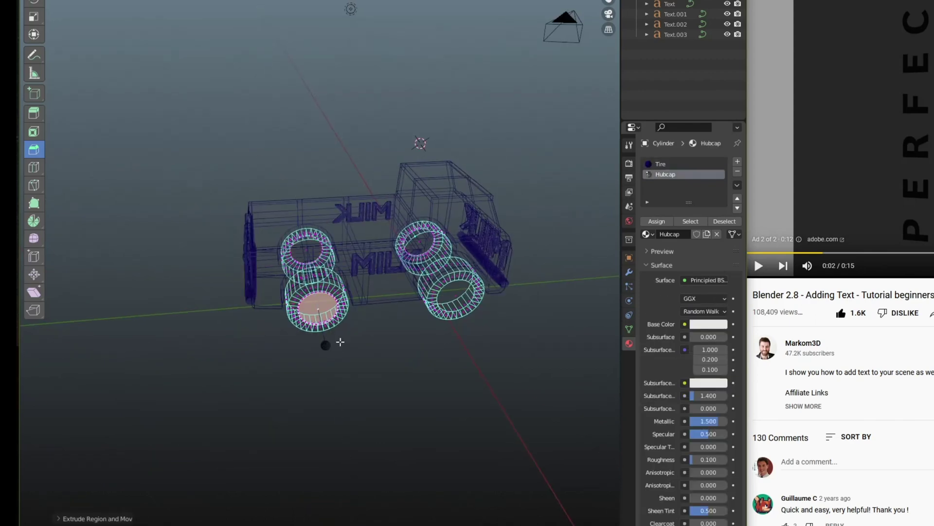
{"action": "key", "text": "e"}
{"action": "scroll", "coordinate": [523, 303], "scroll_direction": "up", "scroll_amount": 3}
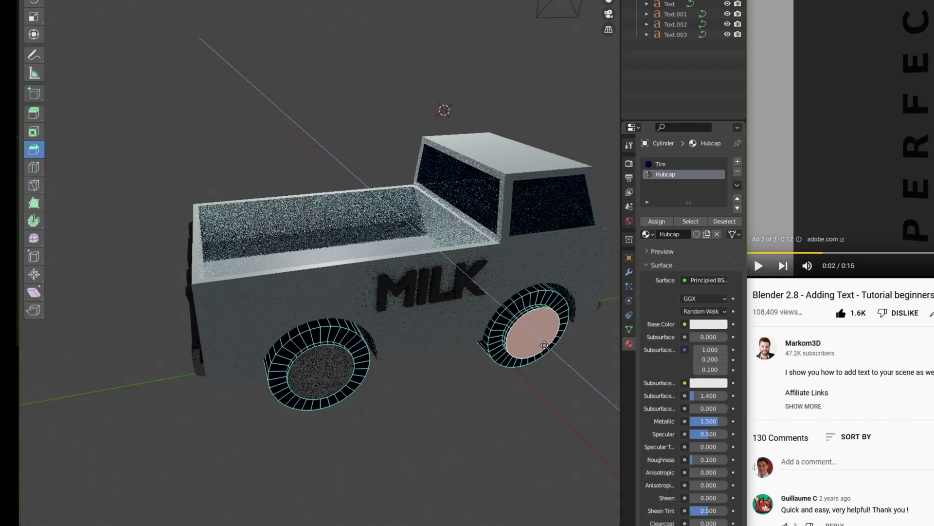
{"action": "key", "text": "s"}
{"action": "left_click", "coordinate": [533, 326]}
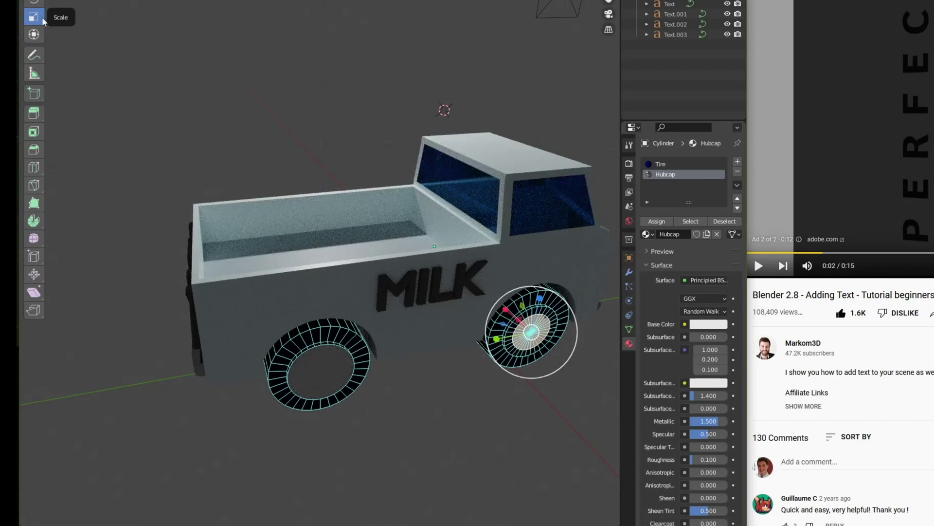
{"action": "left_click", "coordinate": [35, 33]}
{"action": "key", "text": "Tab"}
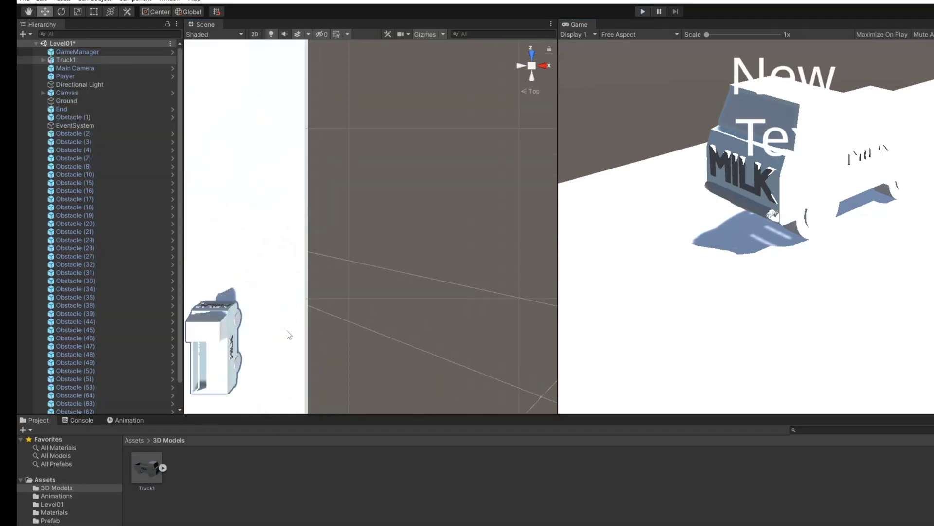
- Orbit Unity's Scene view around the placed Truck1 with its MILK lettering
{"action": "mouse_move", "coordinate": [285, 333]}
{"action": "left_mouse_down", "text": "alt"}
{"action": "mouse_move", "coordinate": [447, 402]}
{"action": "mouse_move", "coordinate": [420, 119]}
{"action": "mouse_move", "coordinate": [403, 160]}
{"action": "left_mouse_up", "text": "alt"}
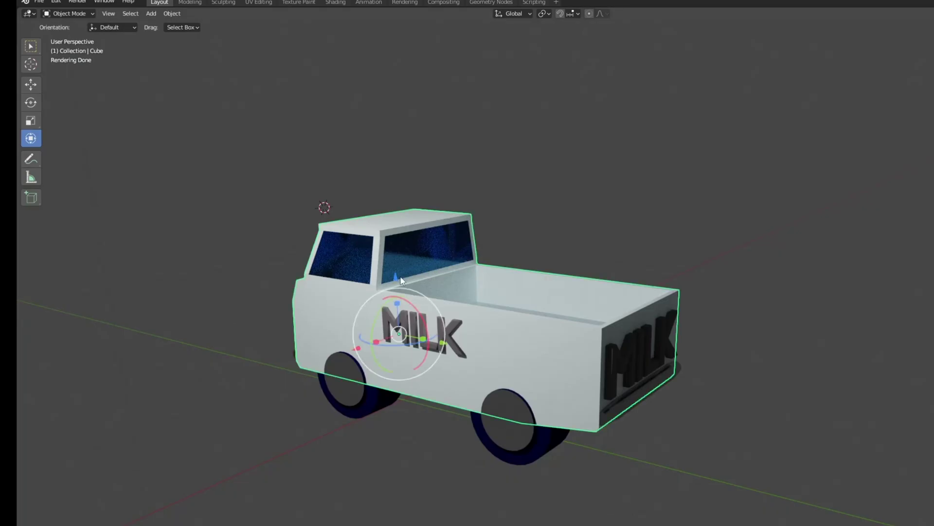
- Lift the truck body and add a cylinder rotated 90° on Y, viewed in wireframe from the side
{"action": "left_click_drag", "start_coordinate": [400, 280], "coordinate": [422, 84]}
{"action": "key", "text": "shift+a"}
{"action": "left_click", "coordinate": [314, 304]}
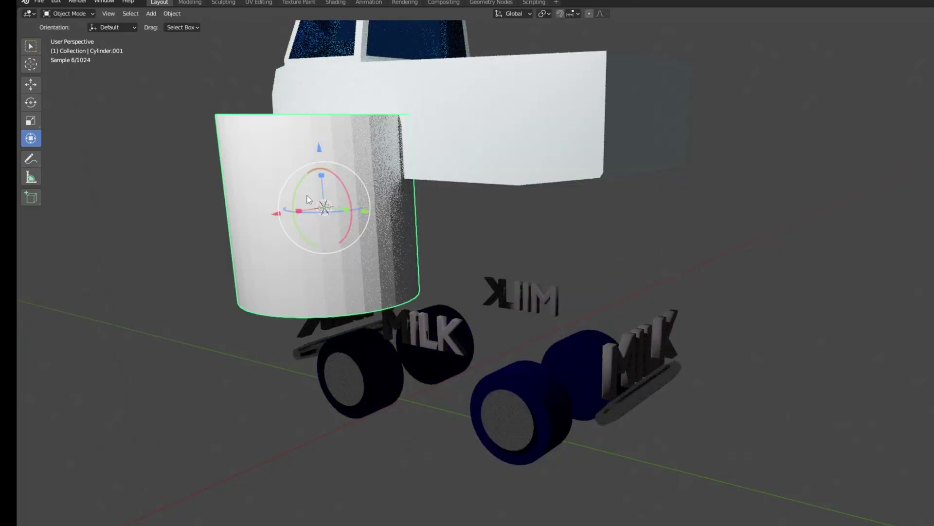
{"action": "key", "text": "r"}
{"action": "key", "text": "y"}
{"action": "key", "text": "9"}
{"action": "key", "text": "0"}
{"action": "key", "text": "Return"}
{"action": "key", "text": "z"}
{"action": "left_click", "coordinate": [440, 189]}
{"action": "key", "text": "KP_3"}
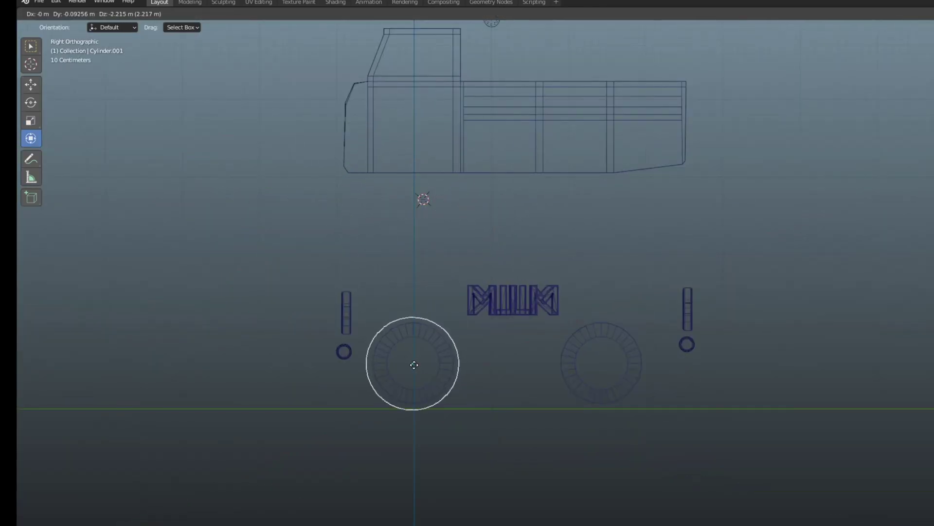
- Duplicate the cylinder to each wheel position and move the cutters up into the body
{"action": "key", "text": "shift+d"}
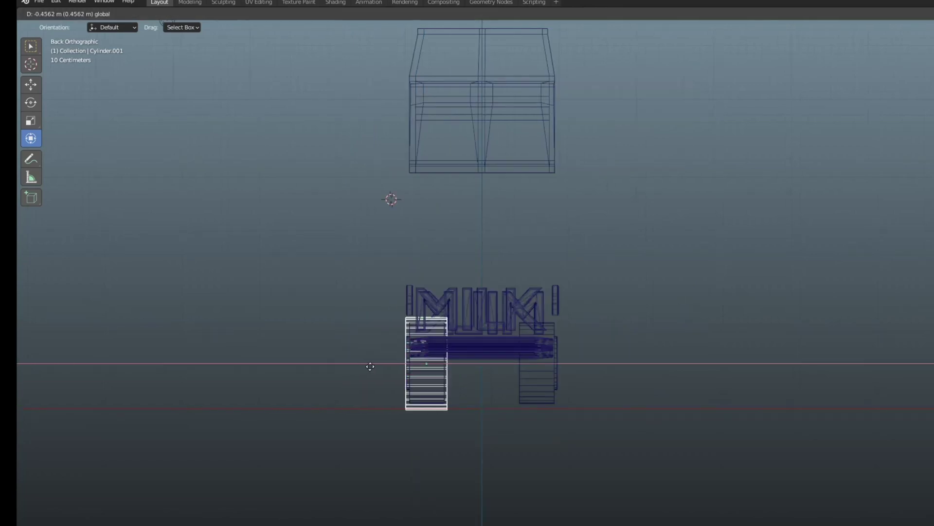
{"action": "left_click", "coordinate": [606, 349]}
{"action": "key", "text": "ctrl+KP_3"}
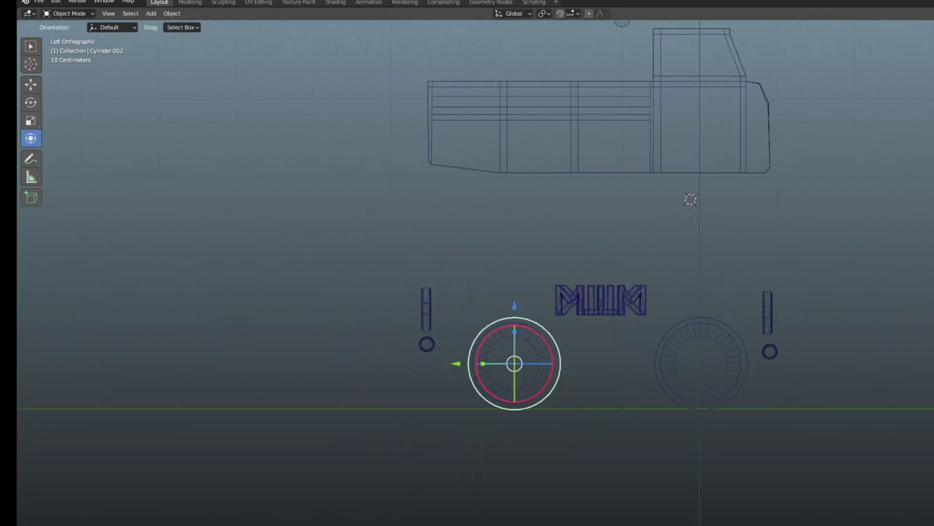
{"action": "key", "text": "KP_1"}
{"action": "key", "text": "KP_3"}
{"action": "left_click", "coordinate": [386, 328], "text": "shift"}
{"action": "key", "text": "shift+d"}
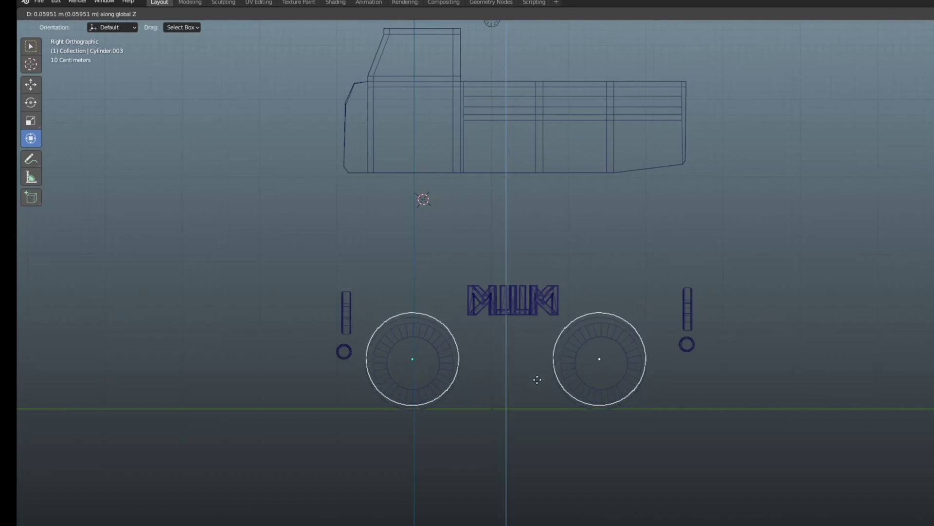
{"action": "left_click", "coordinate": [518, 353]}
{"action": "key", "text": "KP_7"}
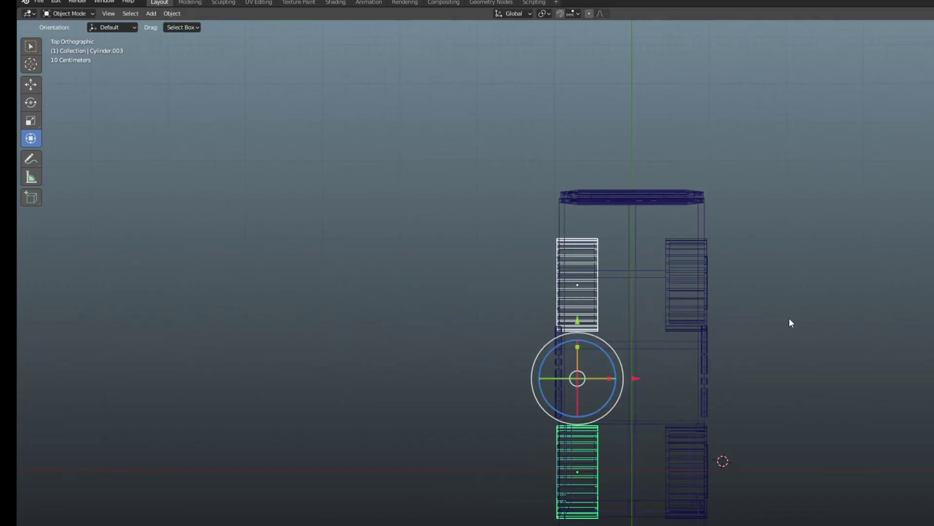
{"action": "key", "text": "KP_3"}
{"action": "key", "text": "g"}
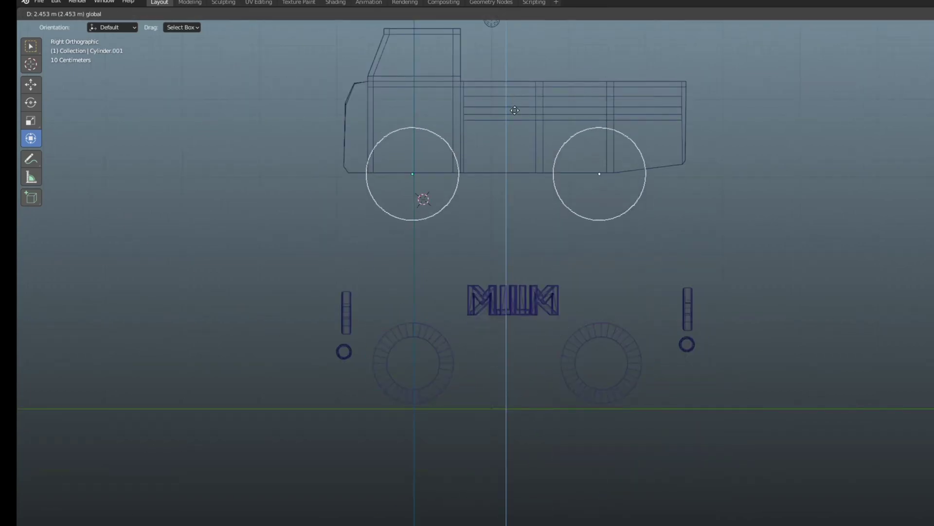
{"action": "left_click", "coordinate": [705, 326]}
- Inspect the cutters in solid shading, then select the truck body in side wireframe view for the wheel-arch cut
{"action": "middle_click_drag", "start_coordinate": [705, 327], "coordinate": [755, 287]}
{"action": "key", "text": "shift+z"}
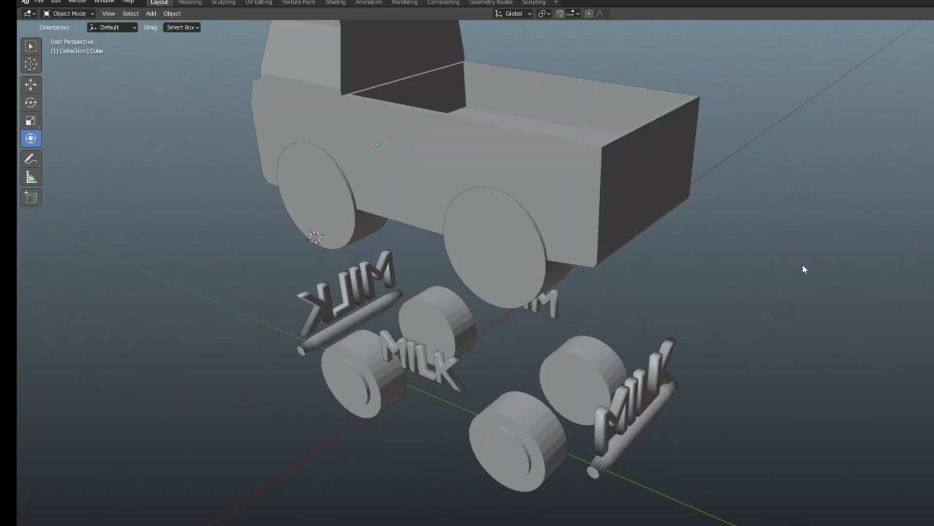
{"action": "key", "text": "shift+z"}
{"action": "key", "text": "z"}
{"action": "key", "text": "KP_6"}
{"action": "middle_click_drag", "start_coordinate": [503, 269], "coordinate": [438, 292]}
{"action": "left_click", "coordinate": [409, 314]}
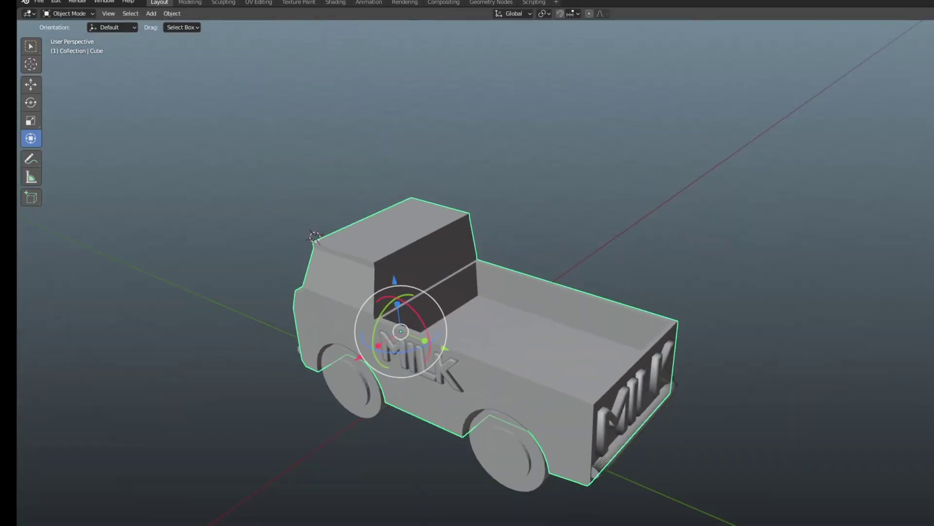
{"action": "key", "text": "KP_3"}
{"action": "key", "text": "z"}
{"action": "key", "text": "4"}
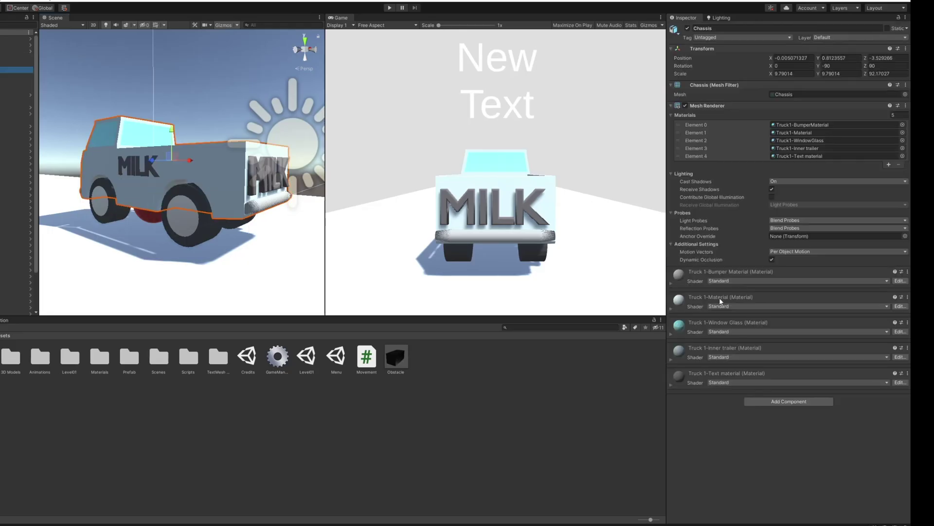
- Make the WindowGlass material Transparent with alpha lowered to about 164, then run the game
{"action": "left_click", "coordinate": [803, 344]}
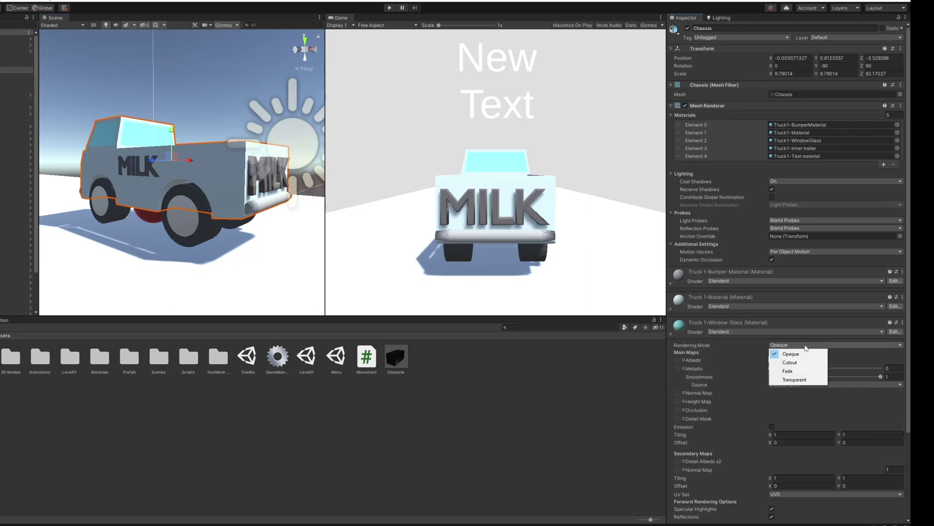
{"action": "left_click", "coordinate": [774, 359]}
{"action": "scroll", "coordinate": [183, 183], "scroll_direction": "down", "scroll_amount": 3}
{"action": "mouse_move", "coordinate": [182, 182]}
{"action": "left_mouse_down", "text": "alt"}
{"action": "mouse_move", "coordinate": [145, 125]}
{"action": "mouse_move", "coordinate": [183, 146]}
{"action": "left_mouse_up", "text": "alt"}
{"action": "left_click", "coordinate": [773, 359]}
{"action": "left_click_drag", "start_coordinate": [840, 495], "coordinate": [823, 498]}
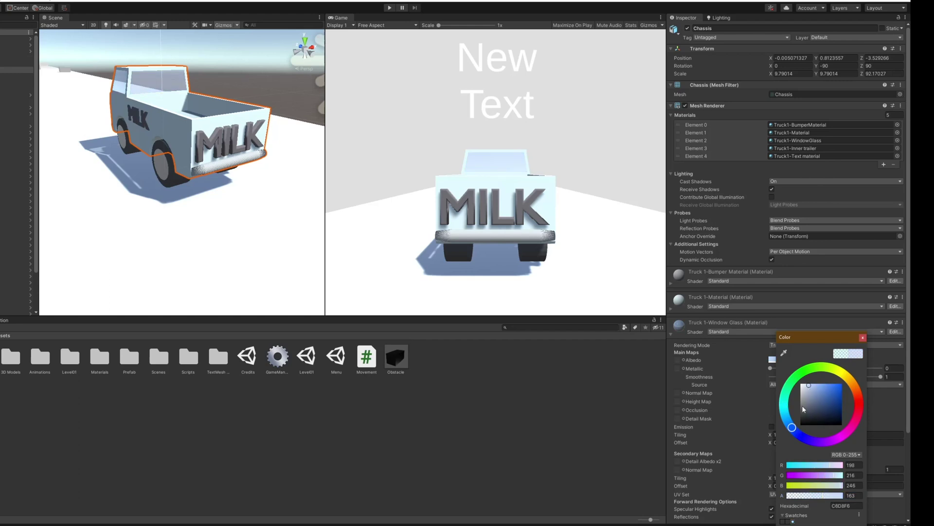
{"action": "left_click", "coordinate": [756, 366]}
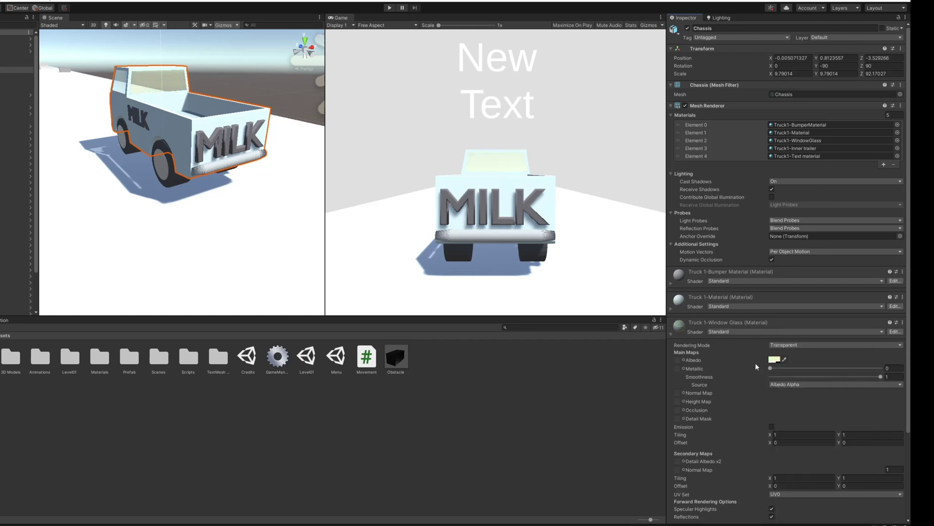
{"action": "key", "text": "ctrl+p"}
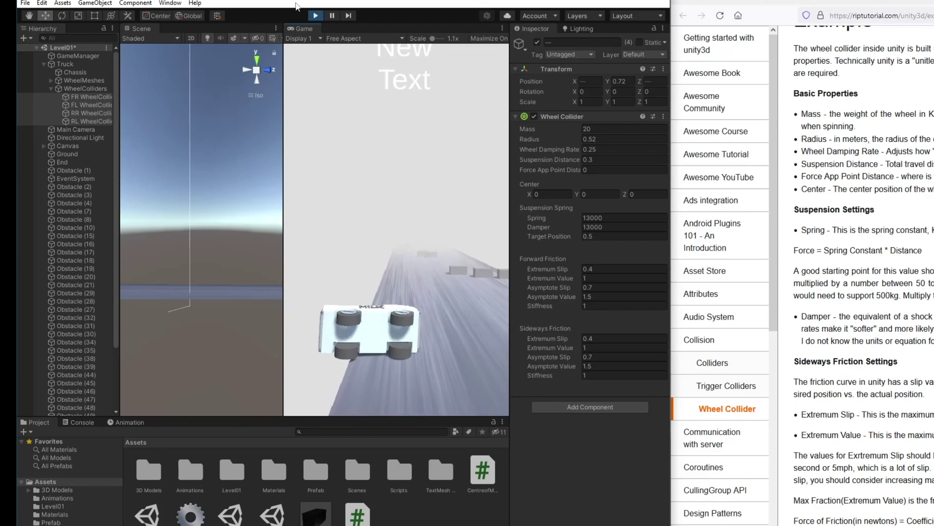
- Restart Play mode with the 37500 spring / 30000 damper suspension so the truck drives upright
{"action": "left_click", "coordinate": [315, 17]}
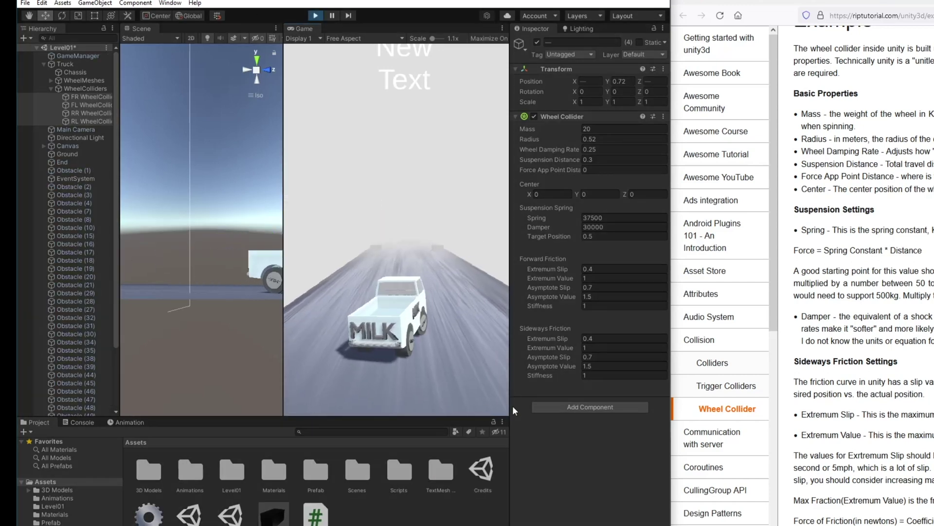